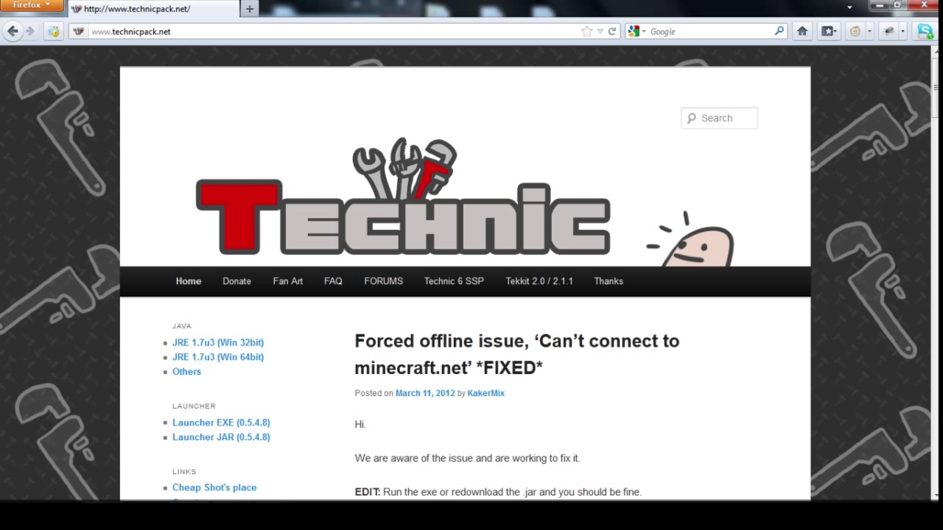
Open the Tekkit 2.0 / 2.1.1 page and locate the 2.1.1 server download and the 1.1.4 to 2.1 world converter.
{"action": "left_click", "coordinate": [191, 32]}
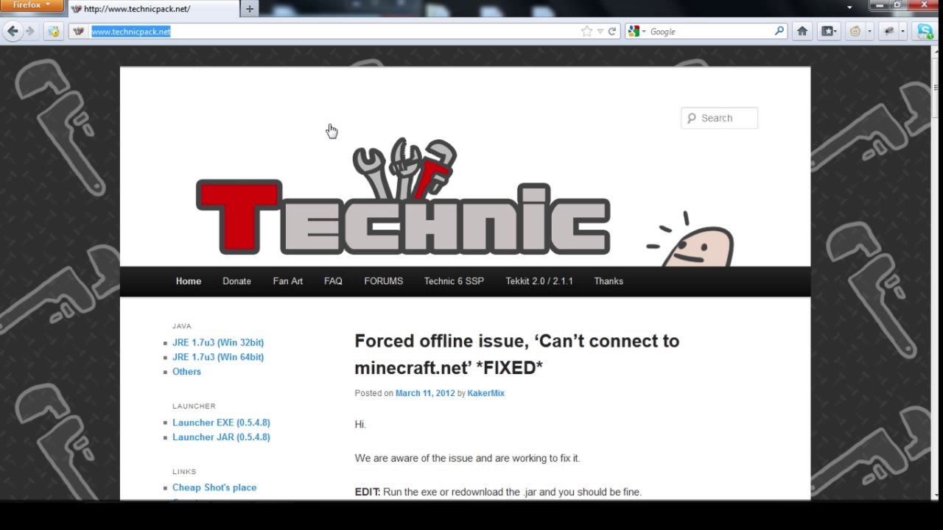
{"action": "left_click", "coordinate": [533, 290]}
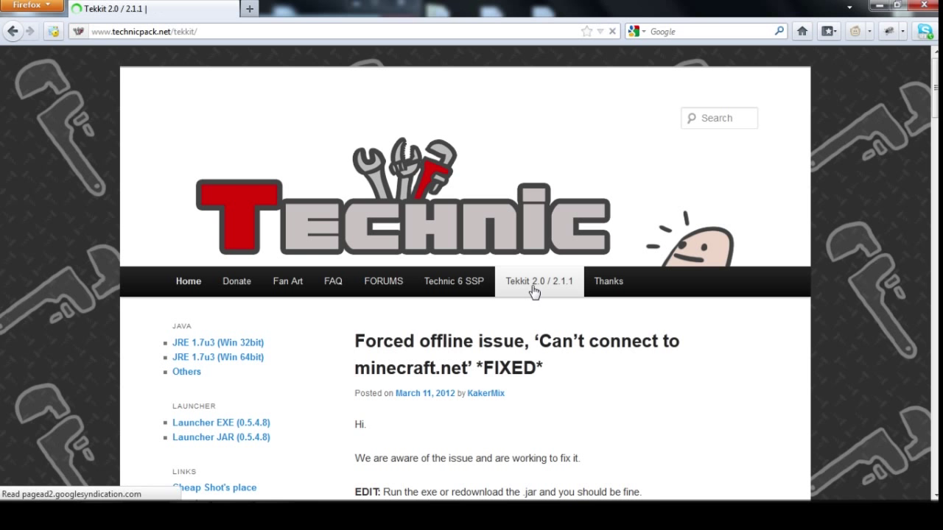
{"action": "scroll", "coordinate": [472, 272], "scroll_direction": "down", "scroll_amount": 8}
{"action": "scroll", "coordinate": [472, 273], "scroll_direction": "down", "scroll_amount": 1}
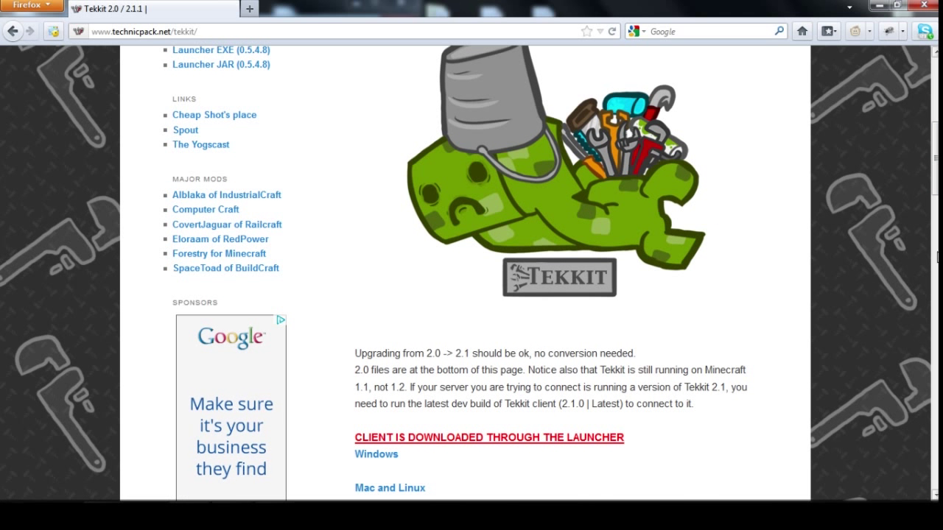
{"action": "scroll", "coordinate": [850, 200], "scroll_direction": "down", "scroll_amount": 3}
{"action": "scroll", "coordinate": [471, 273], "scroll_direction": "down", "scroll_amount": 2}
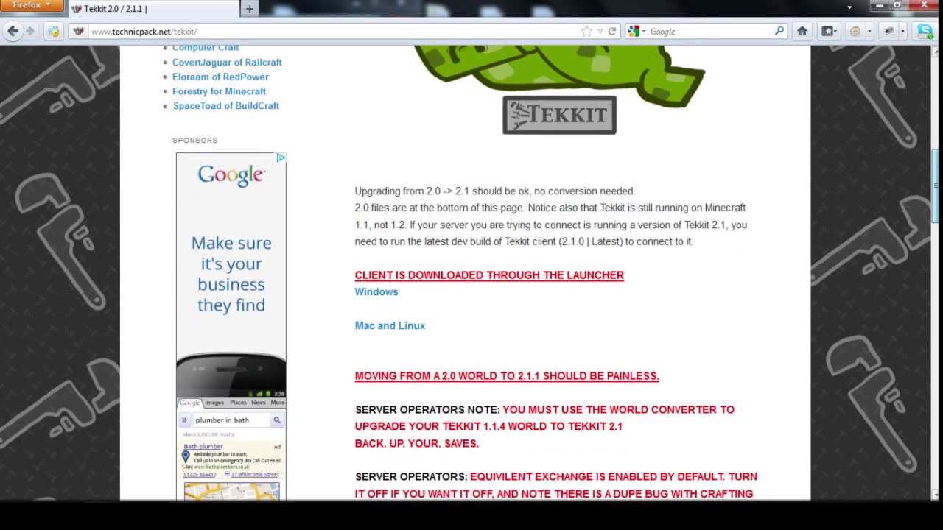
{"action": "scroll", "coordinate": [472, 273], "scroll_direction": "down", "scroll_amount": 1}
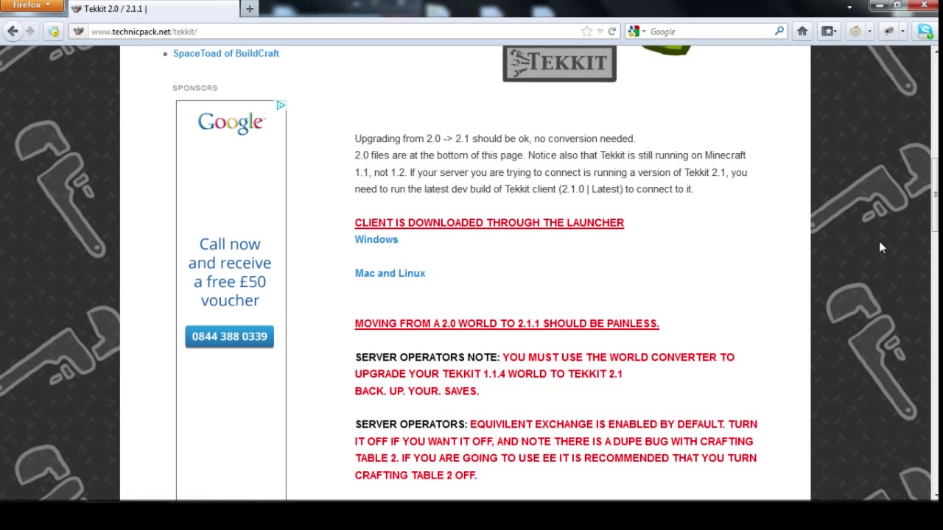
{"action": "left_click_drag", "start_coordinate": [936, 209], "coordinate": [935, 296]}
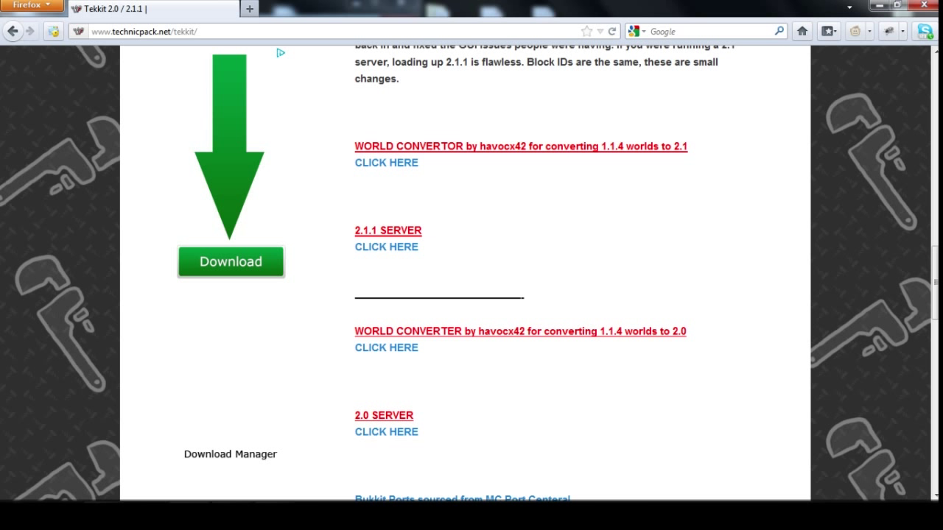
{"action": "left_click_drag", "start_coordinate": [350, 237], "coordinate": [383, 244]}
{"action": "left_click_drag", "start_coordinate": [598, 146], "coordinate": [697, 148]}
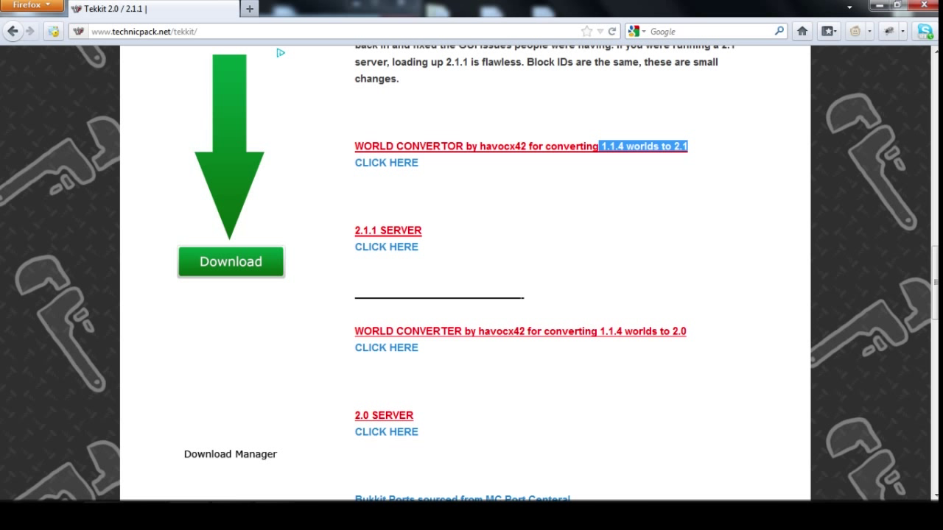
Switch to the Tekkit folder in Windows Explorer, open Tekkit_Server_2.1.1 and try running the launch batch file.
{"action": "left_click", "coordinate": [199, 517]}
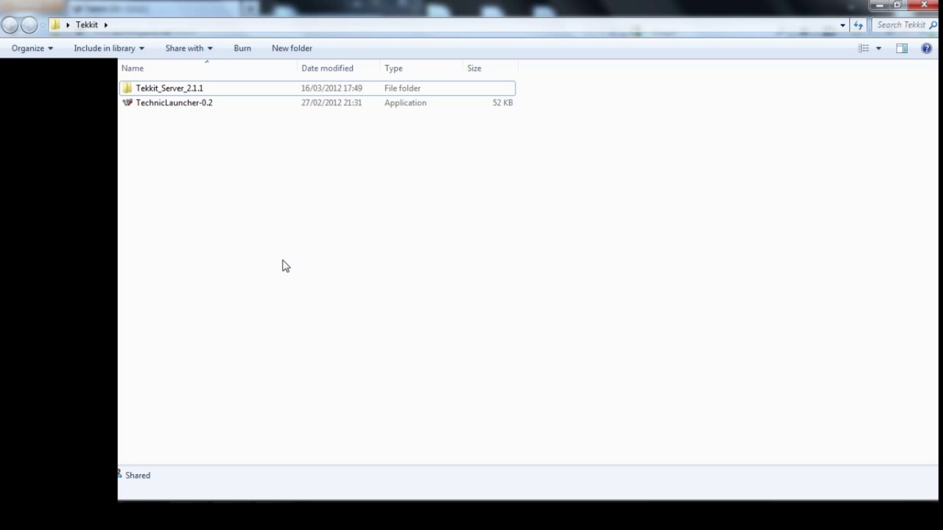
{"action": "double_click", "coordinate": [184, 88]}
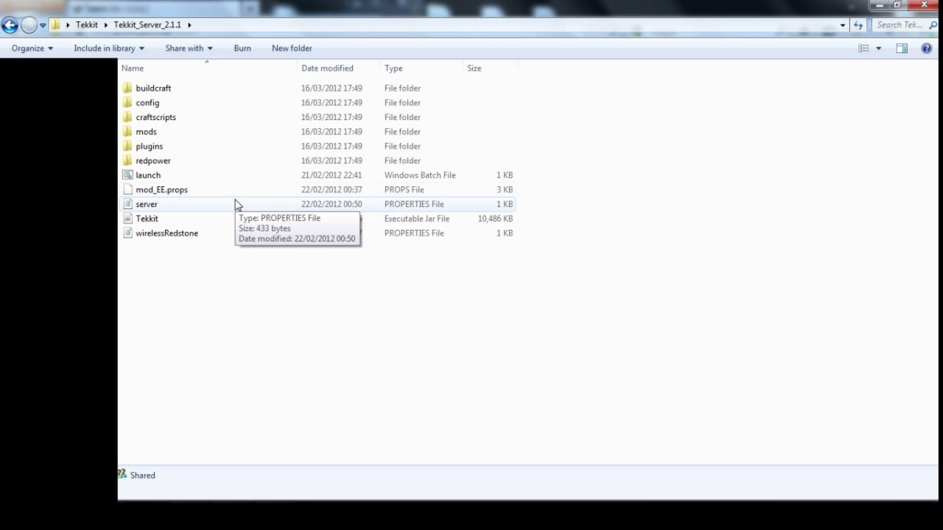
{"action": "double_click", "coordinate": [158, 182]}
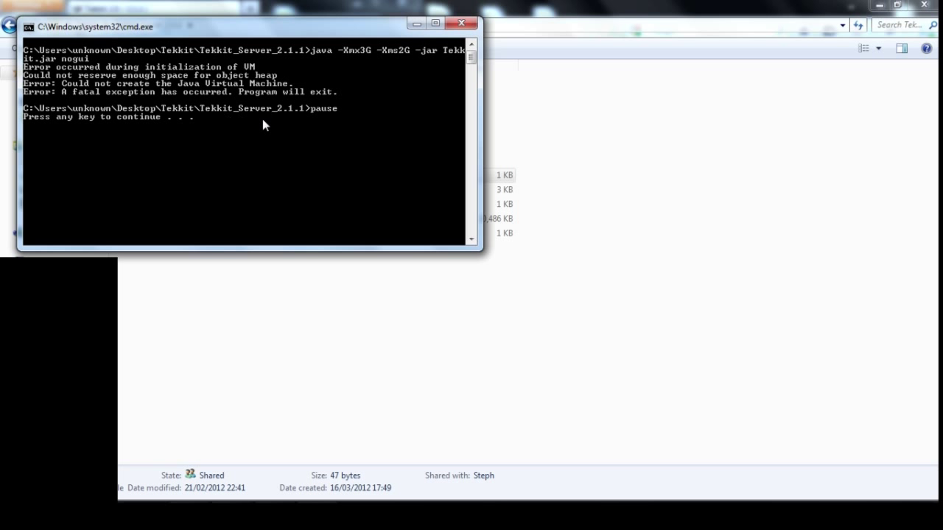
{"action": "key", "text": "Return"}
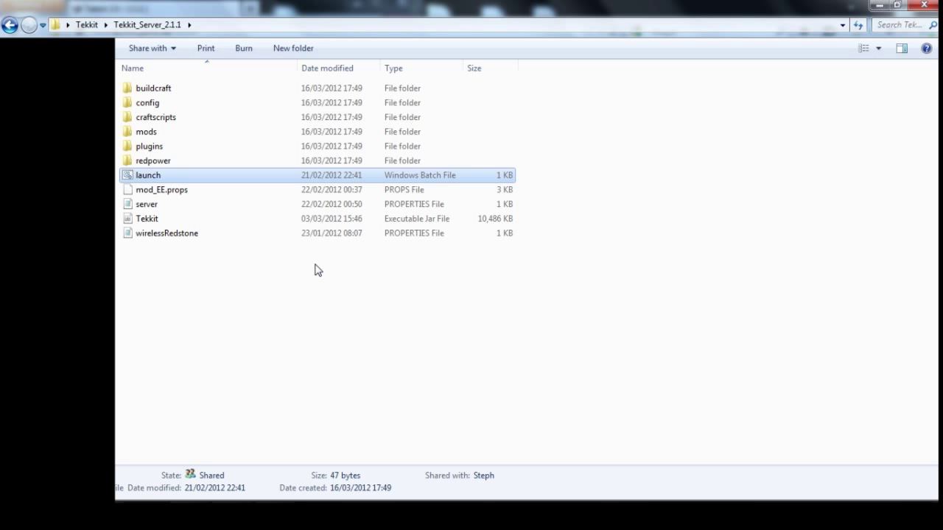
Open the launch batch file for editing and examine its Java memory arguments, leaving the text as it is.
{"action": "right_click", "coordinate": [171, 178]}
{"action": "left_click", "coordinate": [199, 157]}
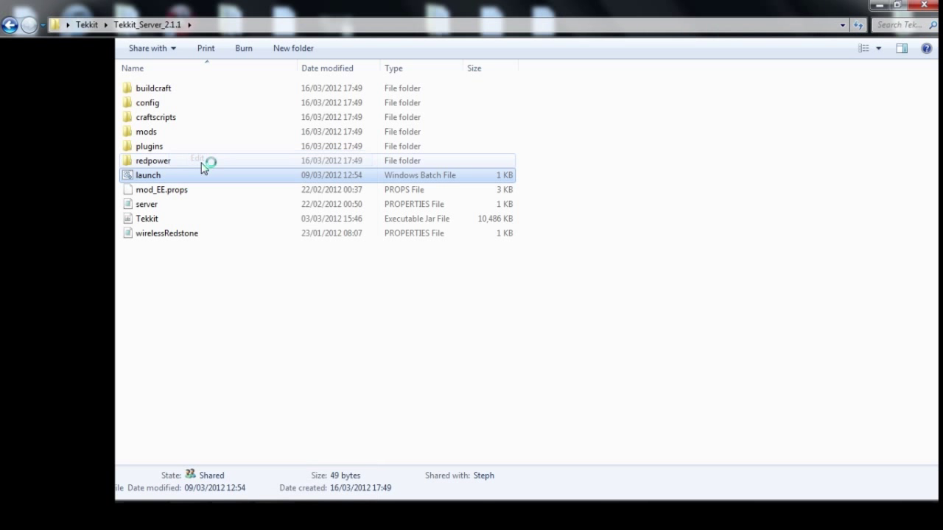
{"action": "left_click_drag", "start_coordinate": [200, 140], "coordinate": [136, 120]}
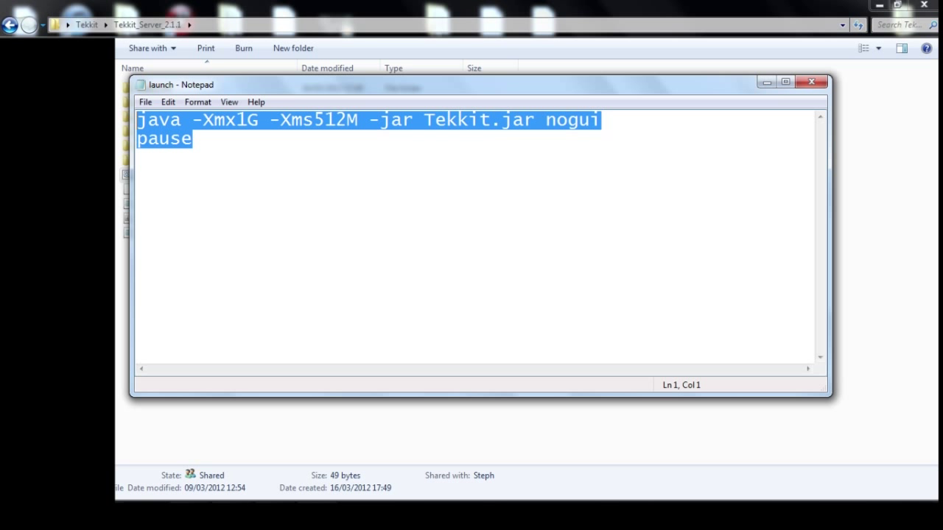
{"action": "left_click", "coordinate": [192, 139]}
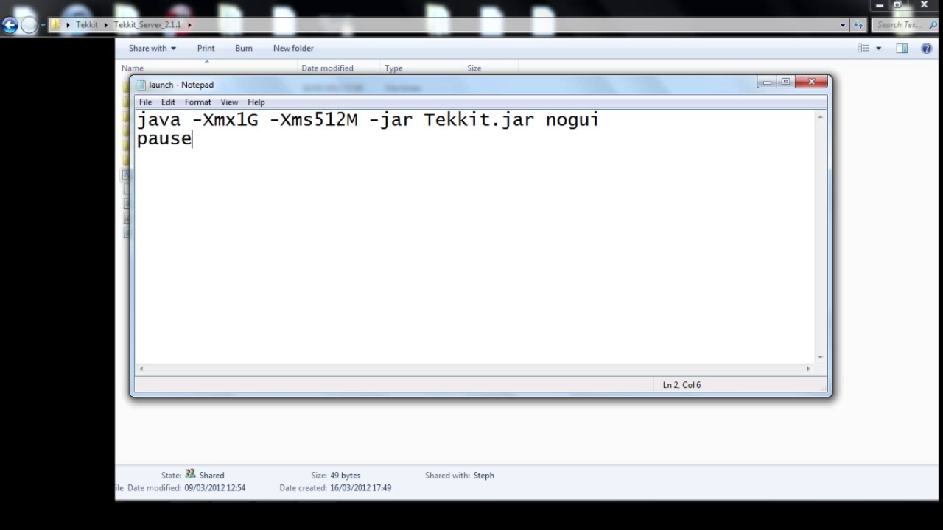
{"action": "left_click_drag", "start_coordinate": [236, 120], "coordinate": [359, 120]}
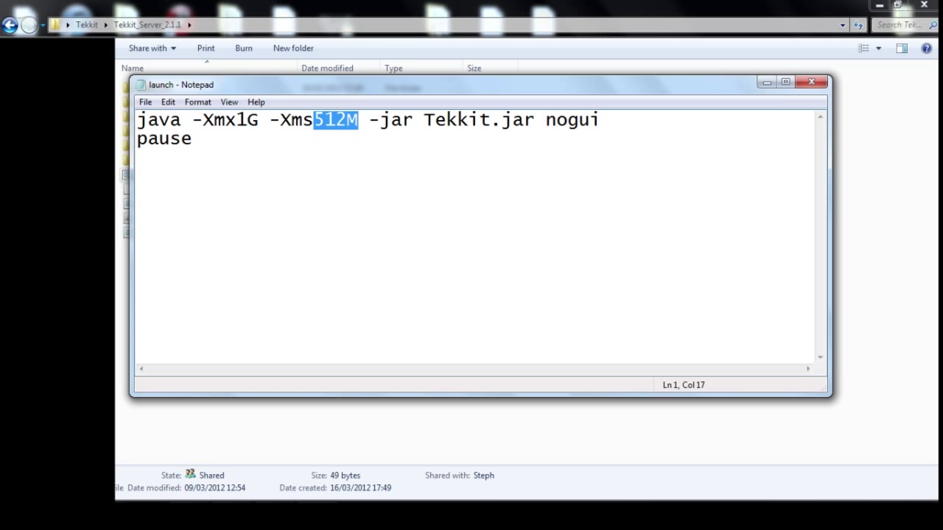
{"action": "left_click", "coordinate": [359, 120]}
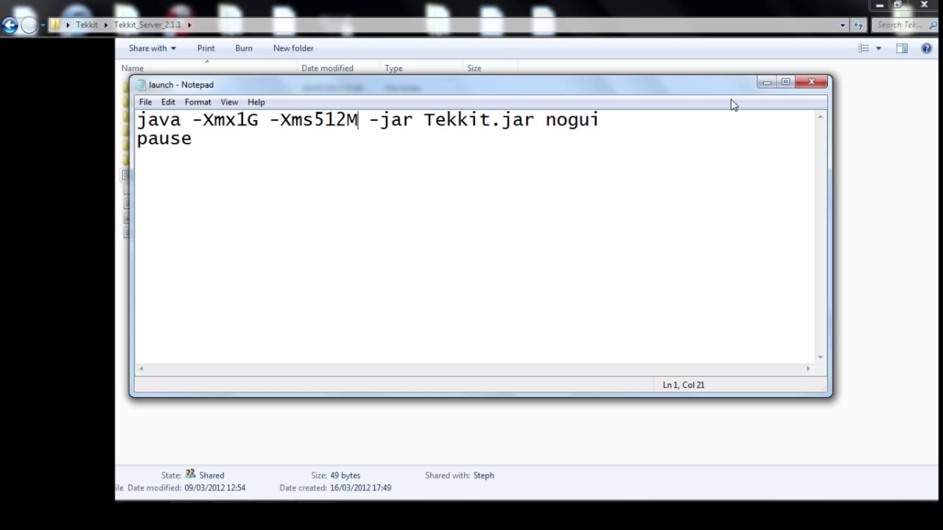
{"action": "left_click", "coordinate": [813, 83]}
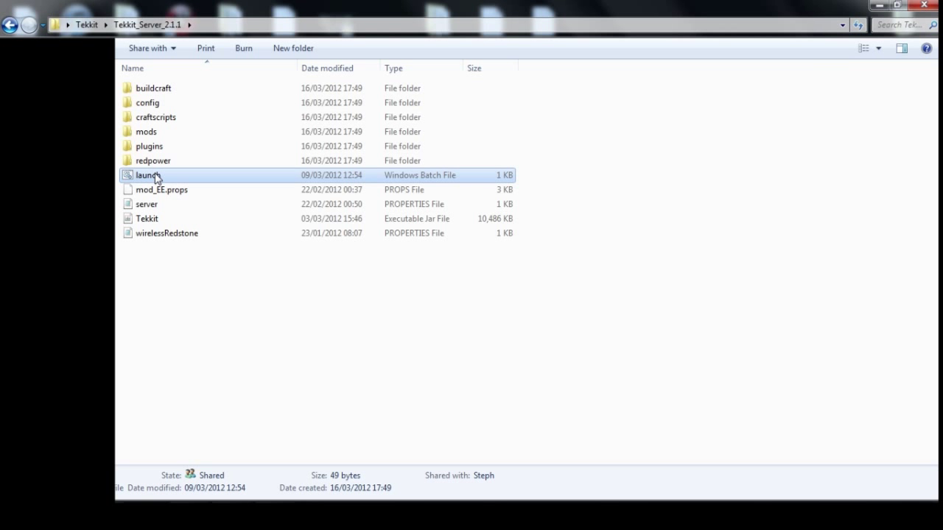
Run the launch batch file to generate the server files, and shut the server down with the stop command.
{"action": "double_click", "coordinate": [144, 174]}
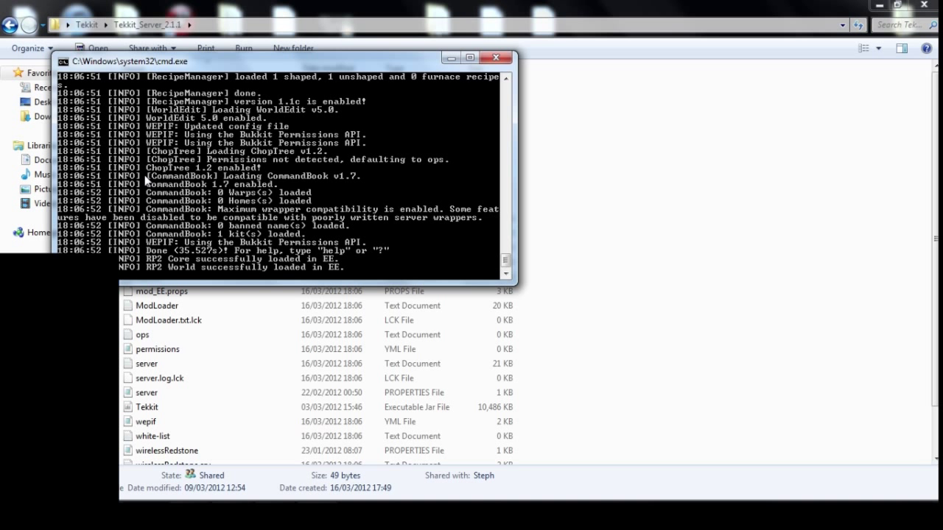
{"action": "type", "text": "stop"}
{"action": "key", "text": "Return"}
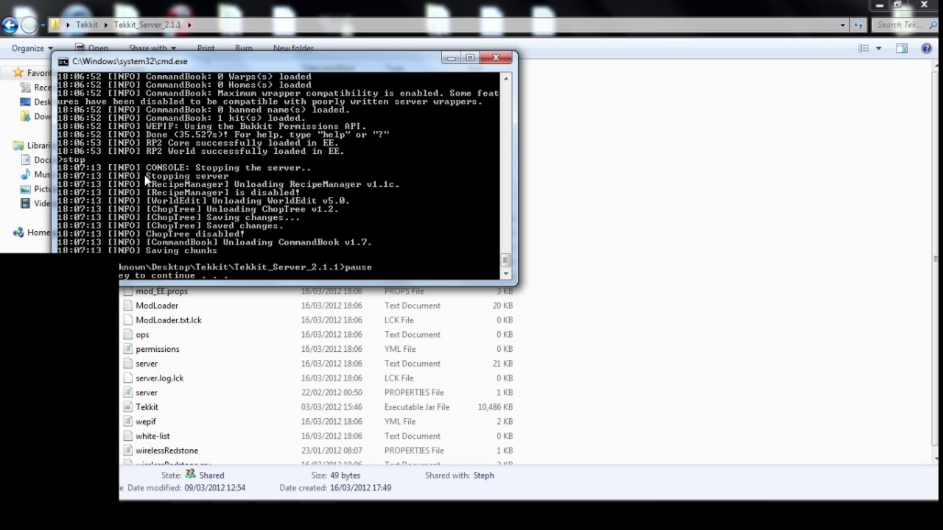
{"action": "key", "text": "Return"}
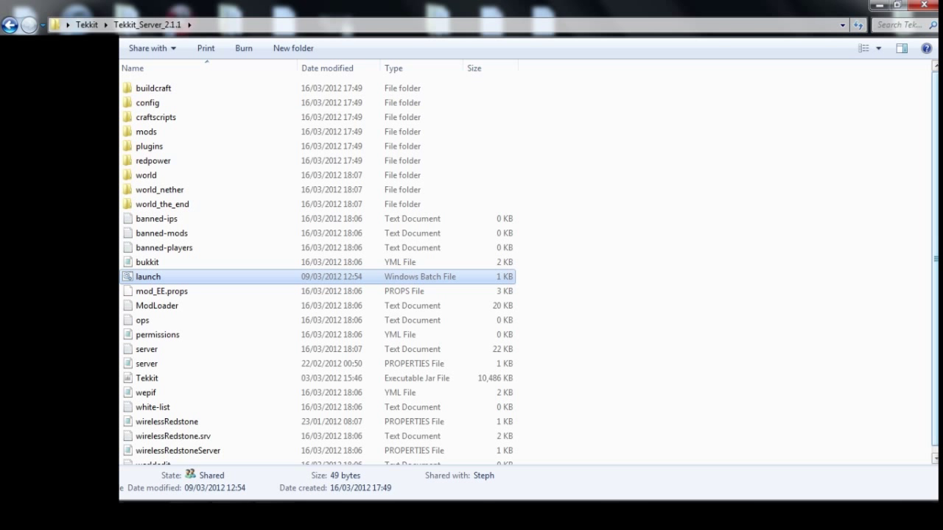
Open the server properties file and set level-type to Flat.
{"action": "scroll", "coordinate": [318, 271], "scroll_direction": "down", "scroll_amount": 1}
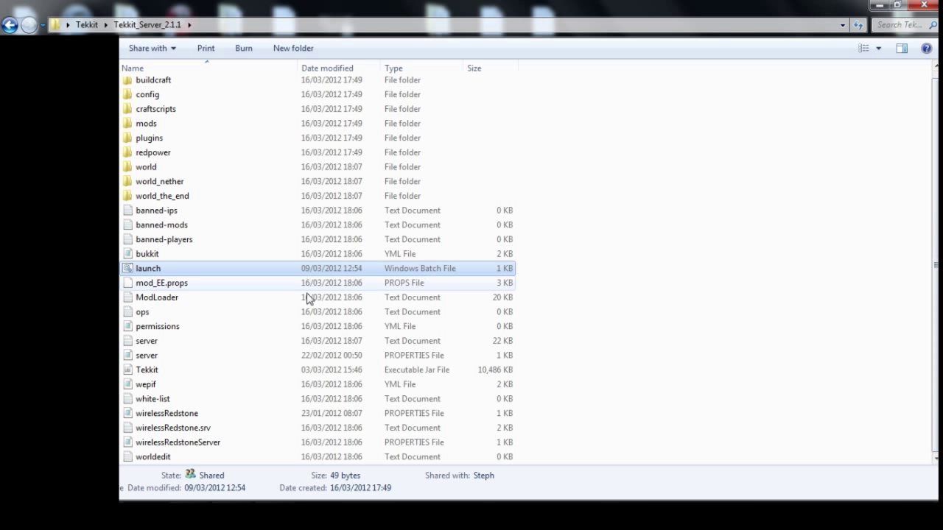
{"action": "double_click", "coordinate": [144, 358]}
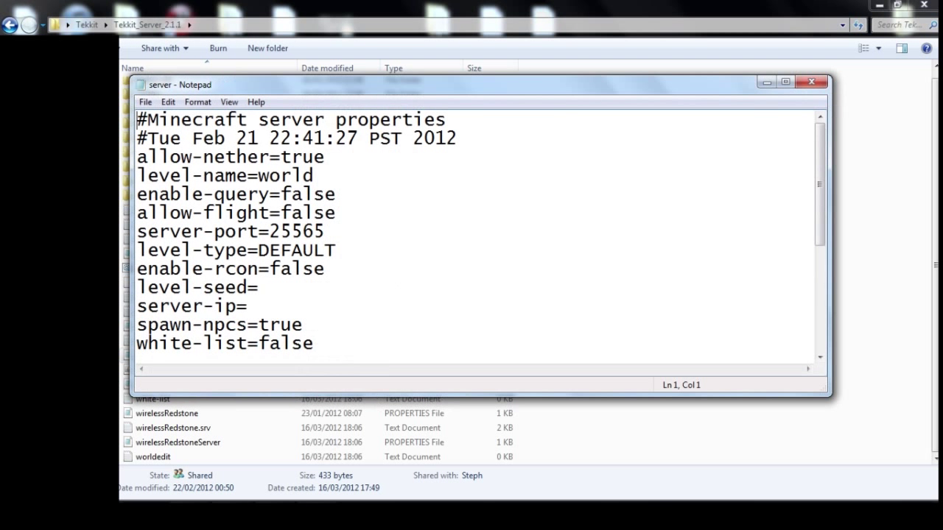
{"action": "left_click", "coordinate": [315, 176]}
{"action": "key", "text": "Down"}
{"action": "key", "text": "Down"}
{"action": "key", "text": "Down"}
{"action": "key", "text": "Down"}
{"action": "key", "text": "Up"}
{"action": "key", "text": "Right"}
{"action": "key", "text": "Down"}
{"action": "key", "text": "End"}
{"action": "key", "text": "BackSpace"}
{"action": "key", "text": "BackSpace"}
{"action": "key", "text": "BackSpace"}
{"action": "key", "text": "BackSpace"}
{"action": "key", "text": "BackSpace"}
{"action": "key", "text": "BackSpace"}
{"action": "key", "text": "BackSpace"}
{"action": "type", "text": "Flat"}
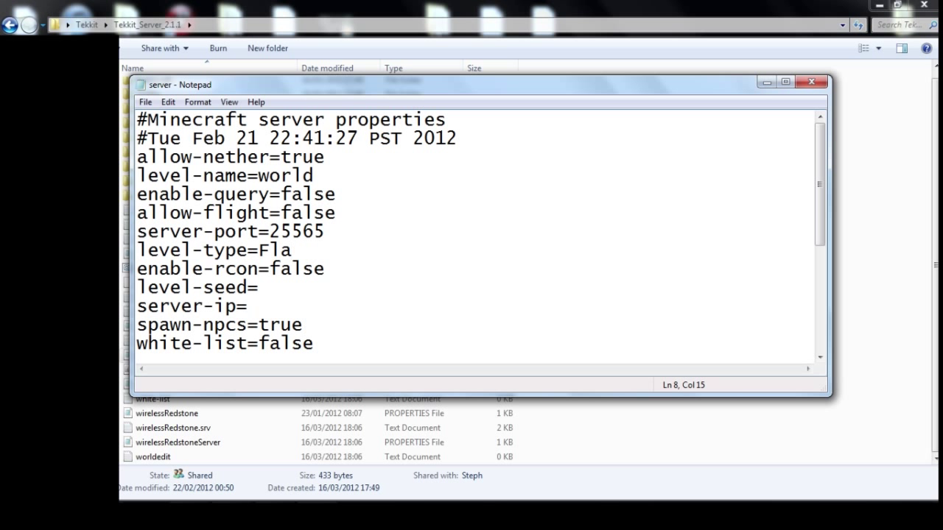
Set level-seed to 987687 and server-ip to 192.168.0.2 in the server properties.
{"action": "key", "text": "Down"}
{"action": "key", "text": "Down"}
{"action": "type", "text": "987687"}
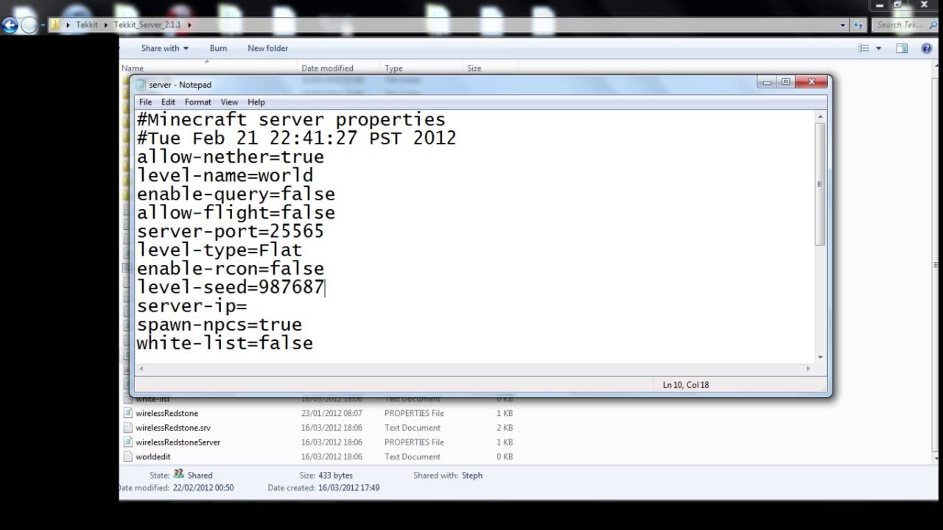
{"action": "key", "text": "Right"}
{"action": "key", "text": "Down"}
{"action": "key", "text": "Up"}
{"action": "left_click", "coordinate": [259, 325]}
{"action": "key", "text": "Up"}
{"action": "type", "text": "192.168"}
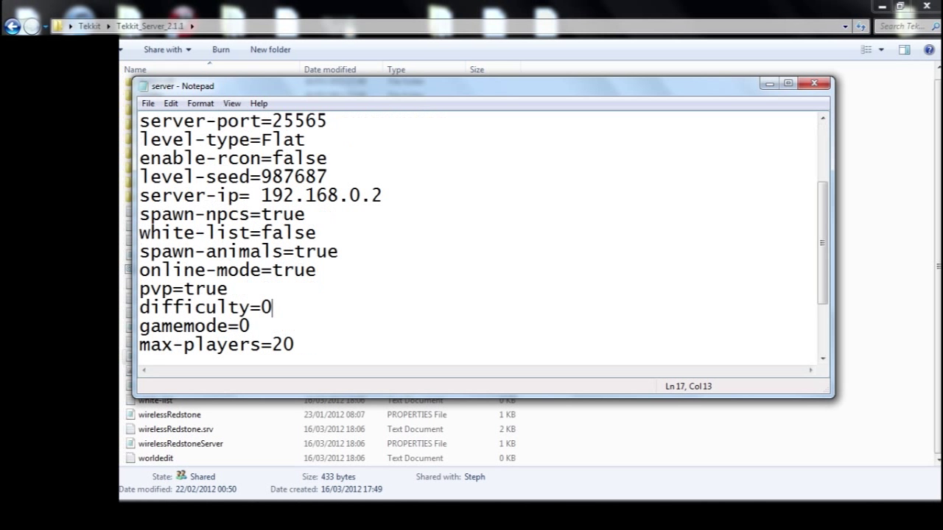
Try difficulty values from 1 to 4 in the server properties and set difficulty to 1.
{"action": "key", "text": "BackSpace"}
{"action": "type", "text": "1"}
{"action": "key", "text": "BackSpace"}
{"action": "type", "text": "2"}
{"action": "key", "text": "BackSpace"}
{"action": "type", "text": "3"}
{"action": "key", "text": "BackSpace"}
{"action": "type", "text": "4"}
{"action": "key", "text": "BackSpace"}
{"action": "type", "text": "2"}
{"action": "key", "text": "BackSpace"}
{"action": "type", "text": "1"}
Clear the gamemode value in the server properties.
{"action": "key", "text": "Down"}
{"action": "key", "text": "BackSpace"}
{"action": "type", "text": "1"}
{"action": "key", "text": "BackSpace"}
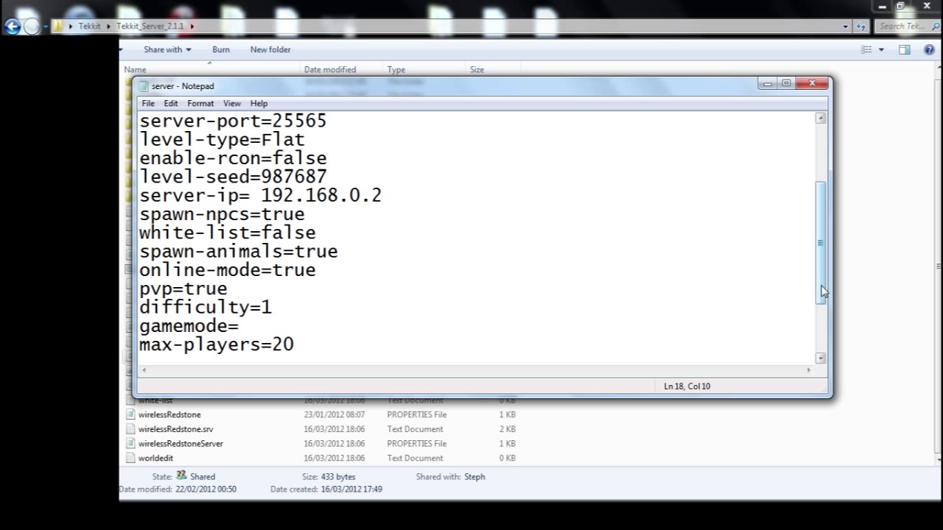
Replace the motd text at the end of the server properties with "Instant Shifts :)".
{"action": "left_click_drag", "start_coordinate": [823, 291], "coordinate": [823, 317]}
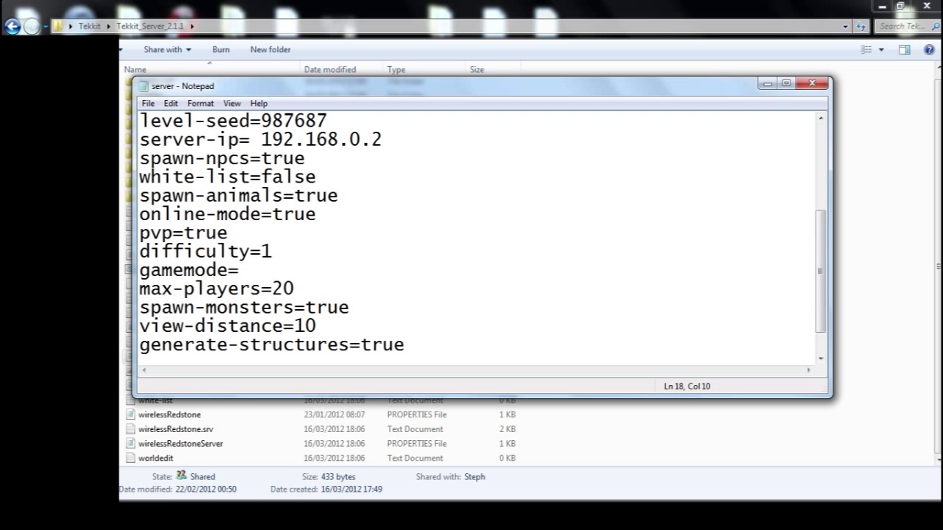
{"action": "left_click_drag", "start_coordinate": [825, 321], "coordinate": [826, 339]}
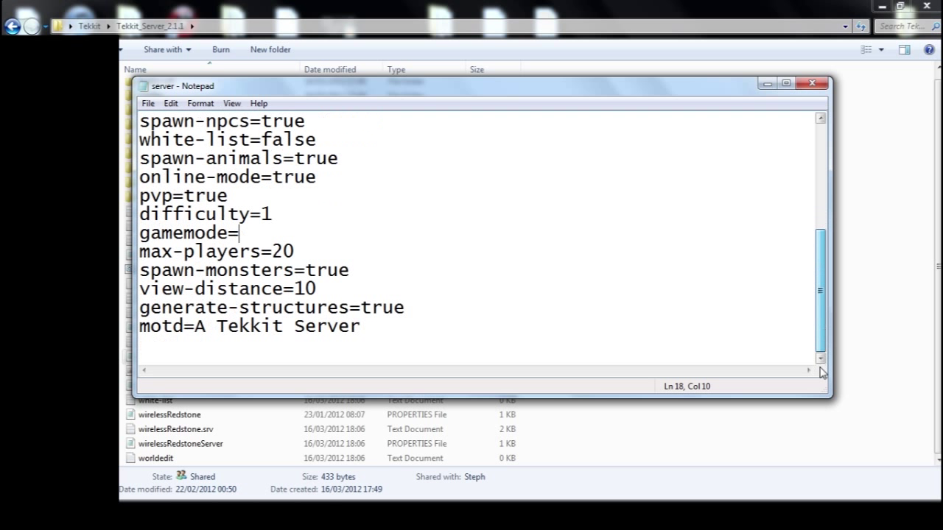
{"action": "left_click_drag", "start_coordinate": [360, 326], "coordinate": [194, 326]}
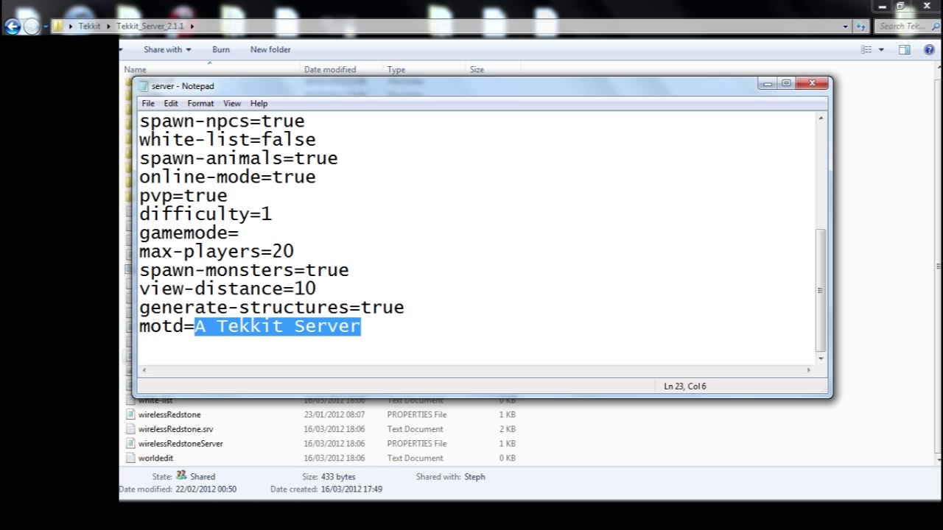
{"action": "type", "text": "In"}
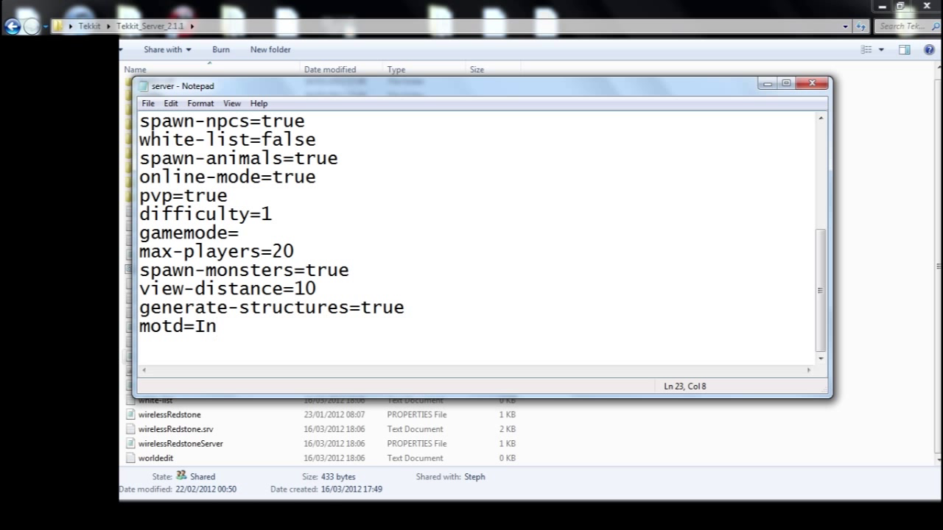
{"action": "type", "text": "stant Shi"}
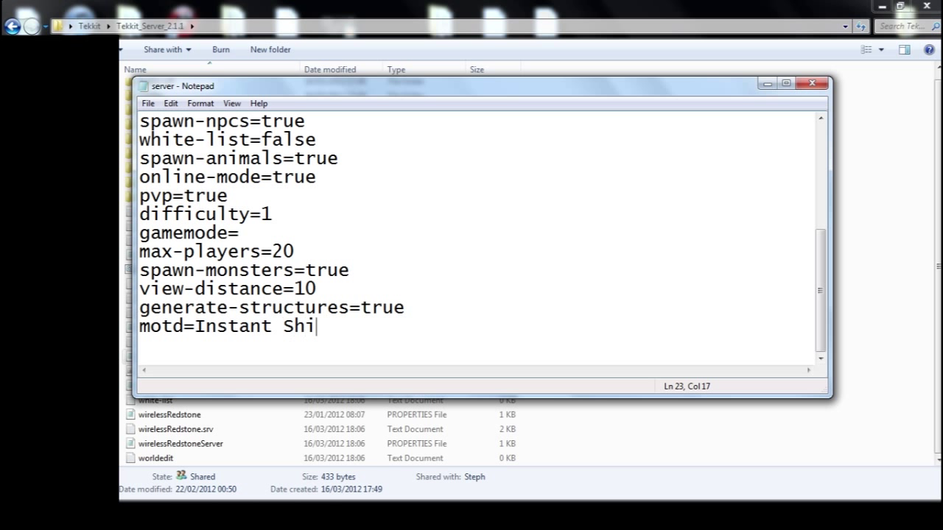
{"action": "type", "text": "fts :)0"}
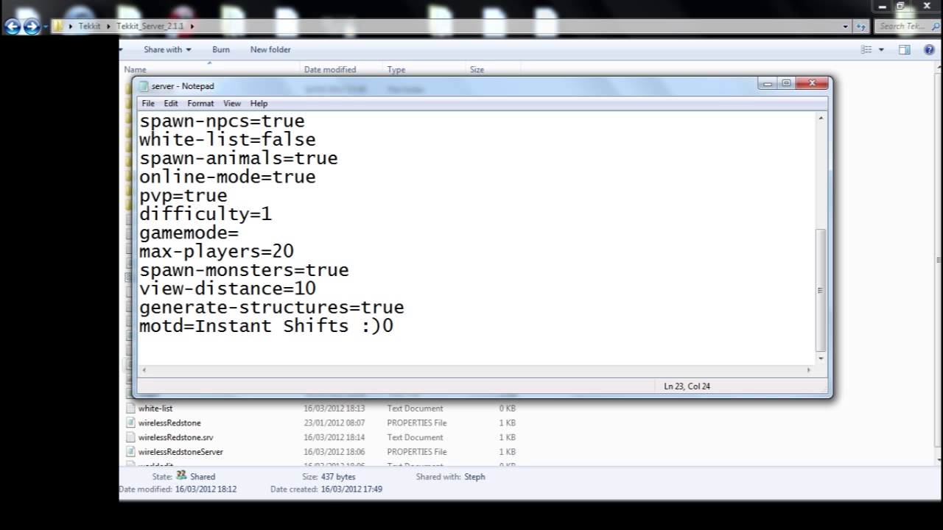
{"action": "key", "text": "BackSpace"}
Return to the parent Tekkit folder and start TechnicLauncher-0.2.
{"action": "left_click", "coordinate": [89, 26]}
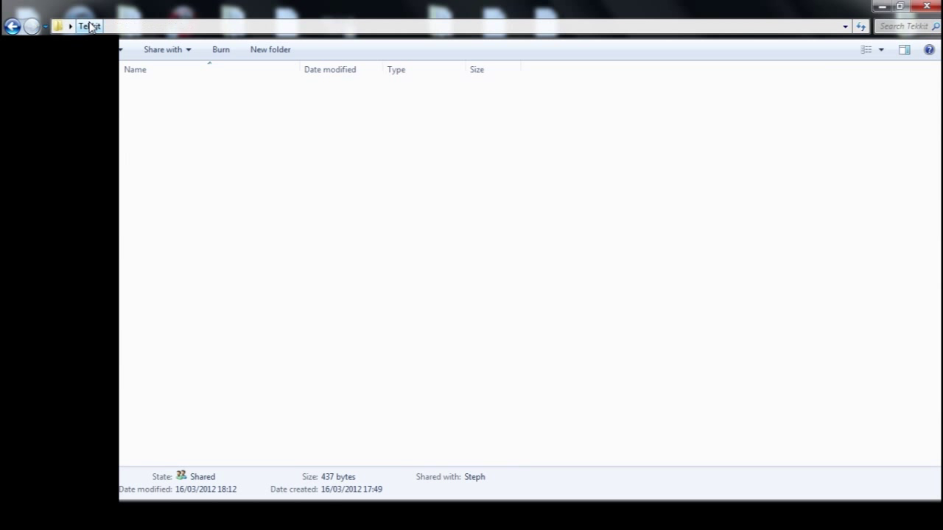
{"action": "left_click", "coordinate": [178, 108]}
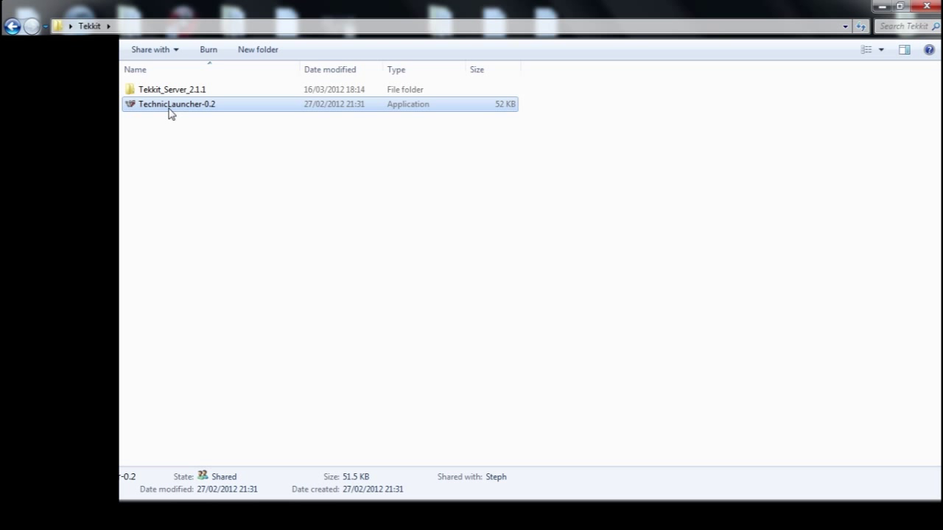
{"action": "double_click", "coordinate": [170, 112]}
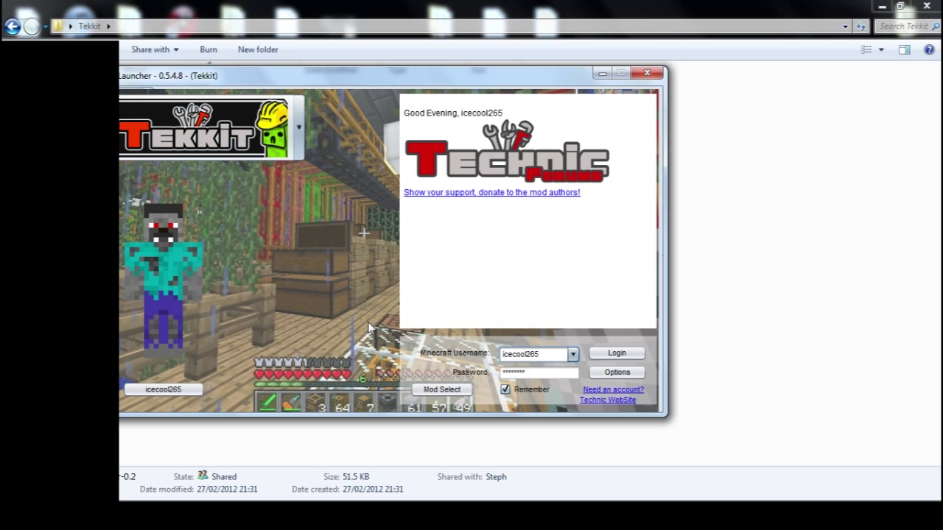
Switch the launcher's modpack to Technic and back to Tekkit.
{"action": "left_click", "coordinate": [223, 107]}
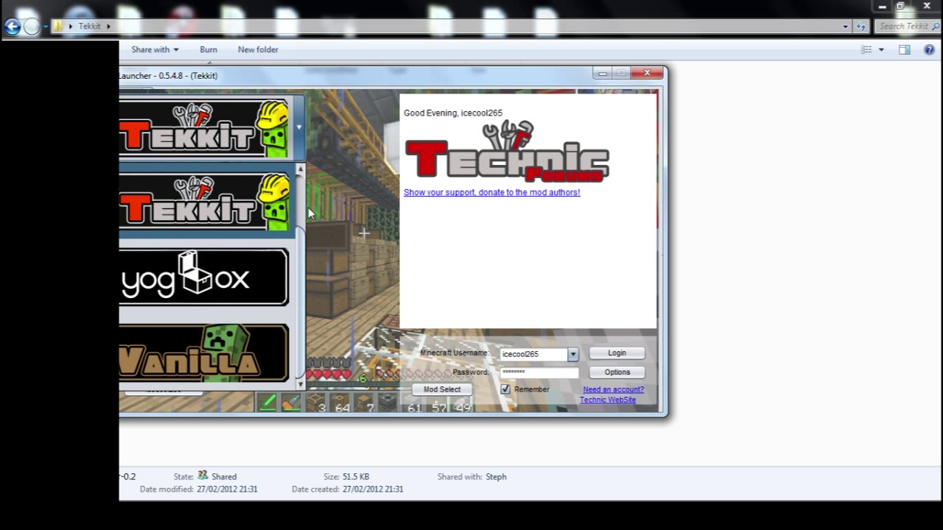
{"action": "scroll", "coordinate": [250, 210], "scroll_direction": "up", "scroll_amount": 1}
{"action": "left_click", "coordinate": [253, 210]}
{"action": "left_click", "coordinate": [285, 154]}
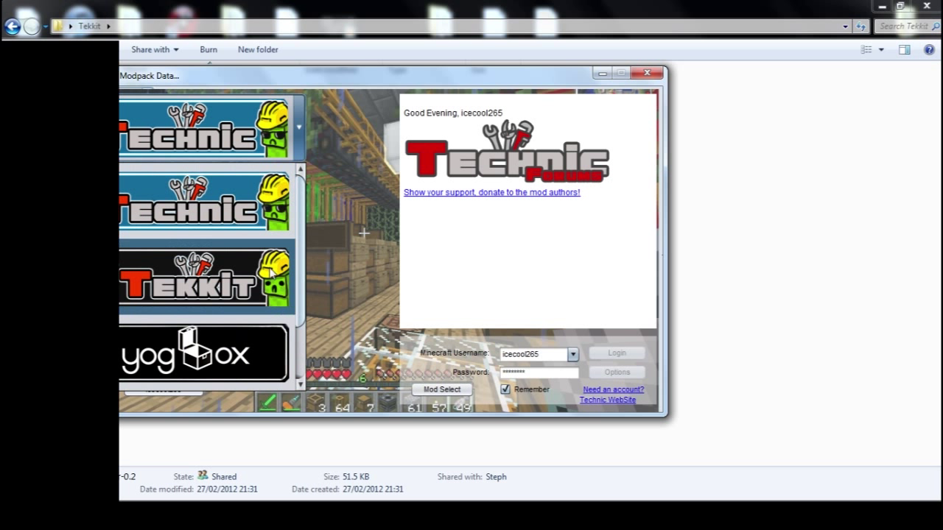
{"action": "left_click", "coordinate": [252, 278]}
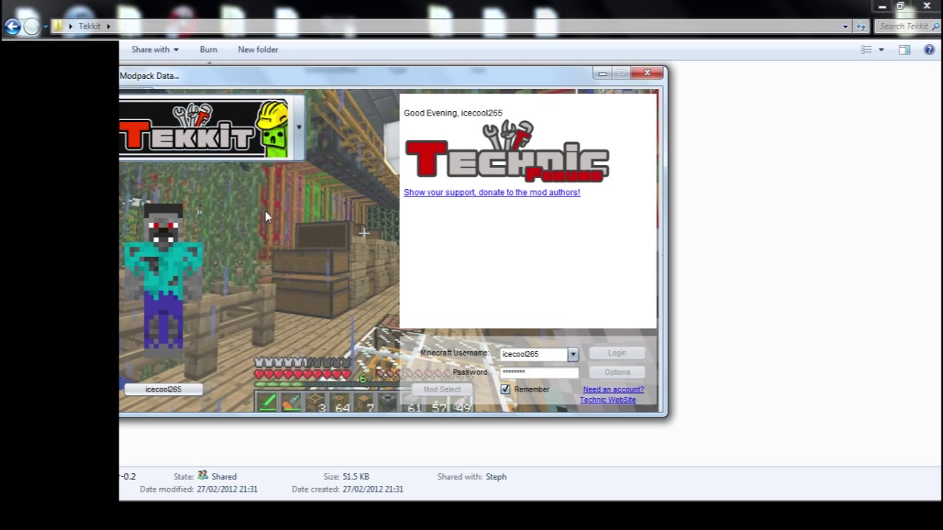
Try the Yogbox and Vanilla modpacks in the launcher, and reselect Tekkit.
{"action": "left_click", "coordinate": [244, 139]}
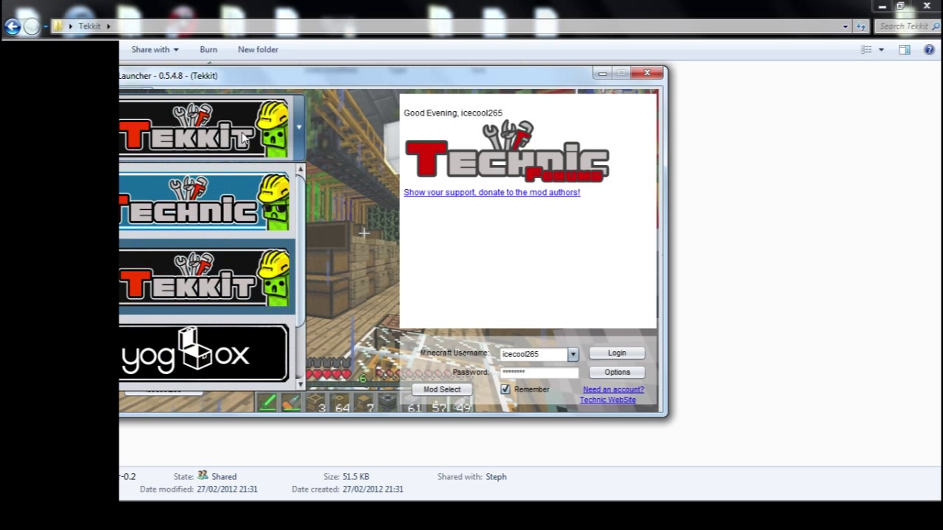
{"action": "left_click", "coordinate": [261, 332]}
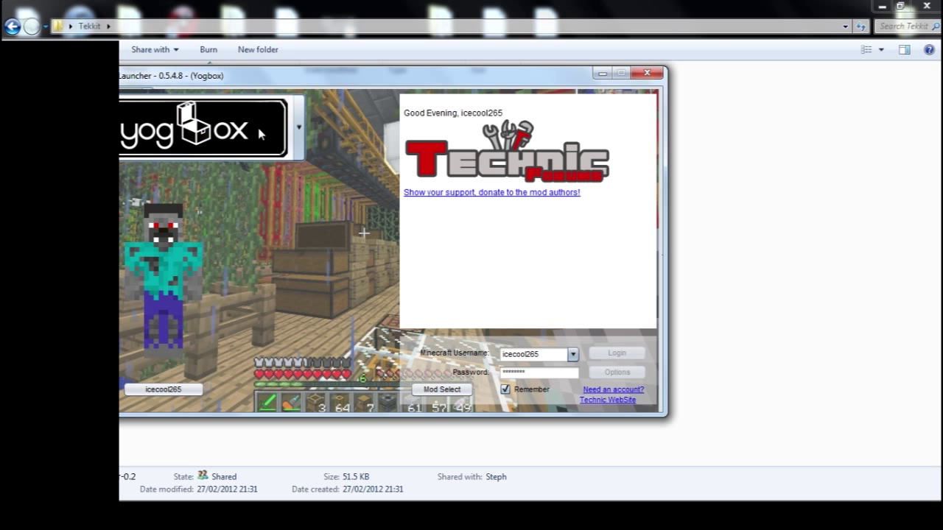
{"action": "left_click", "coordinate": [257, 127]}
{"action": "scroll", "coordinate": [293, 301], "scroll_direction": "down", "scroll_amount": 1}
{"action": "left_click", "coordinate": [229, 337]}
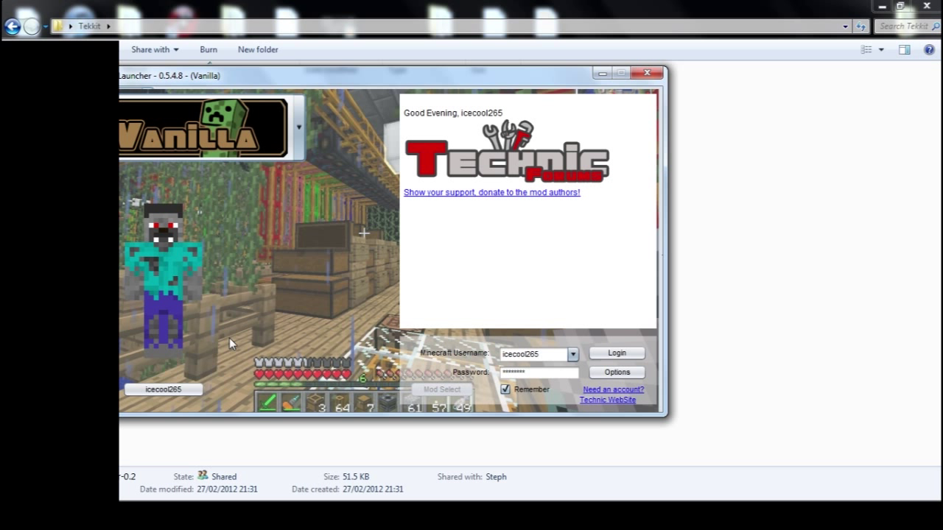
{"action": "left_click", "coordinate": [251, 128]}
{"action": "scroll", "coordinate": [278, 234], "scroll_direction": "up", "scroll_amount": 1}
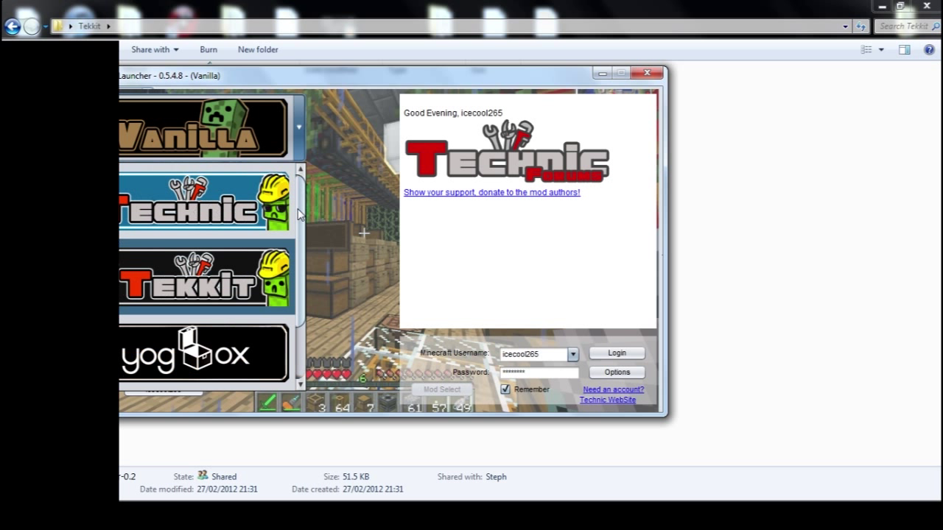
{"action": "left_click", "coordinate": [248, 289]}
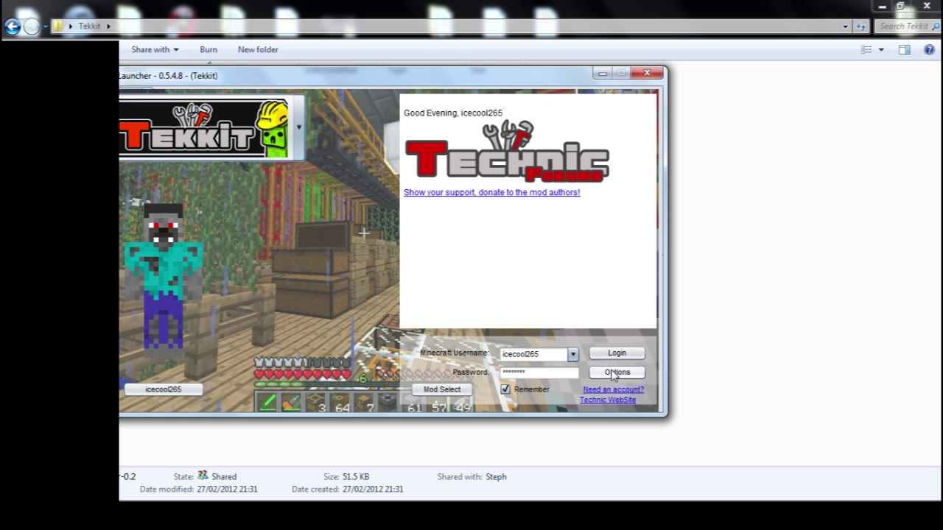
Set the launcher options to allocate 512 MB of memory and always use development builds, after trying recommended builds.
{"action": "left_click", "coordinate": [614, 374]}
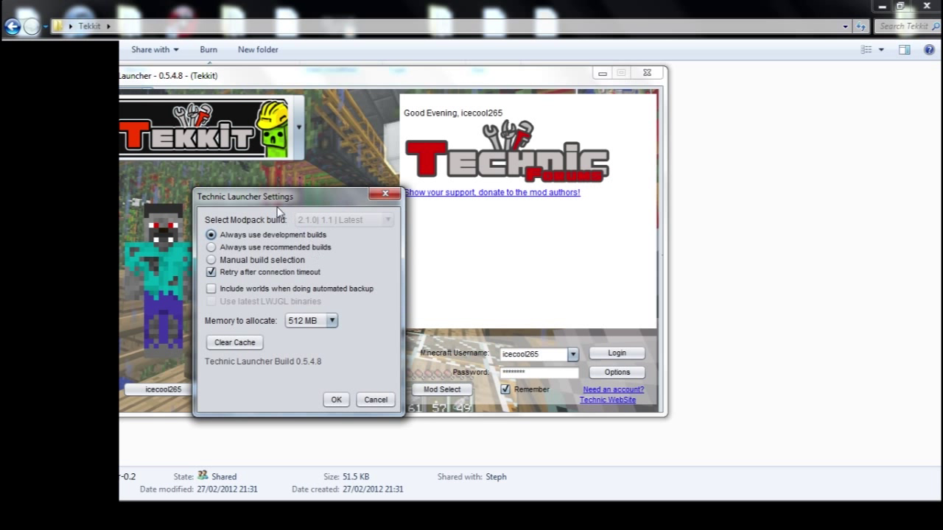
{"action": "left_click_drag", "start_coordinate": [270, 203], "coordinate": [353, 145]}
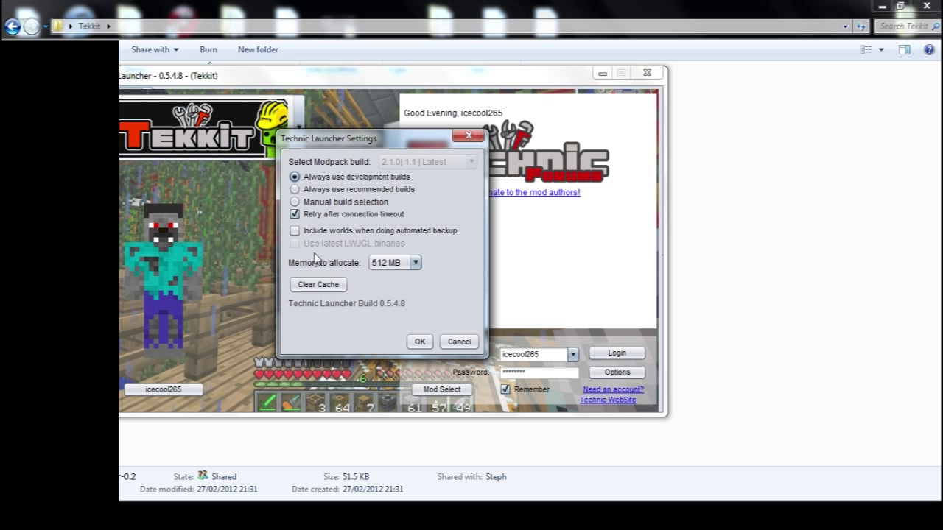
{"action": "left_click", "coordinate": [394, 264]}
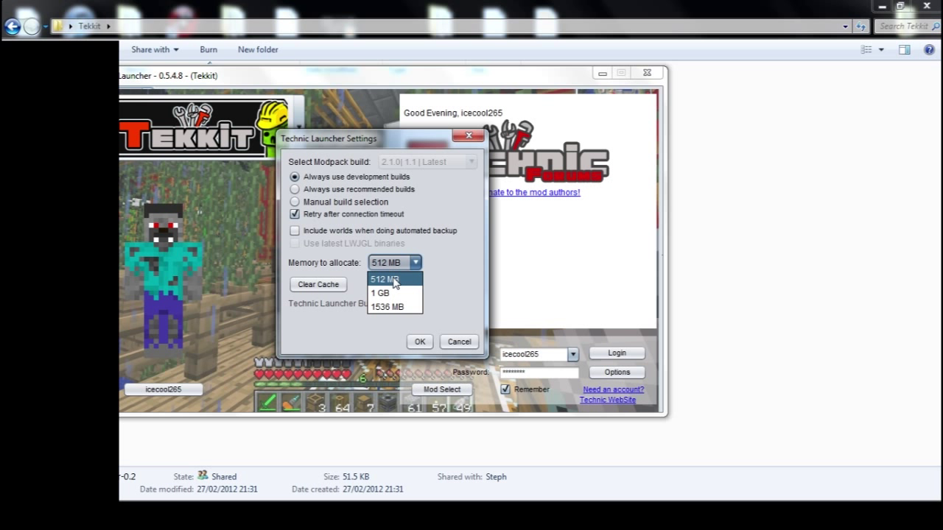
{"action": "left_click", "coordinate": [394, 283]}
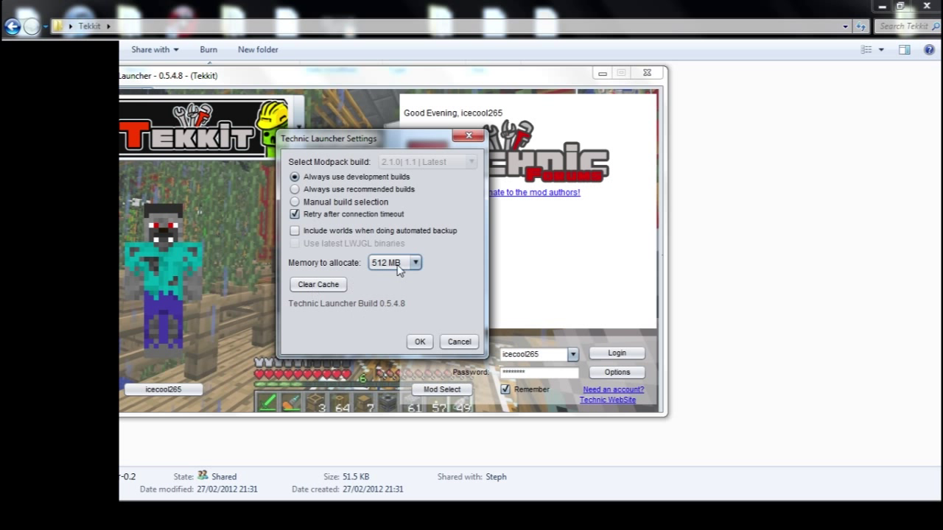
{"action": "left_click", "coordinate": [295, 189]}
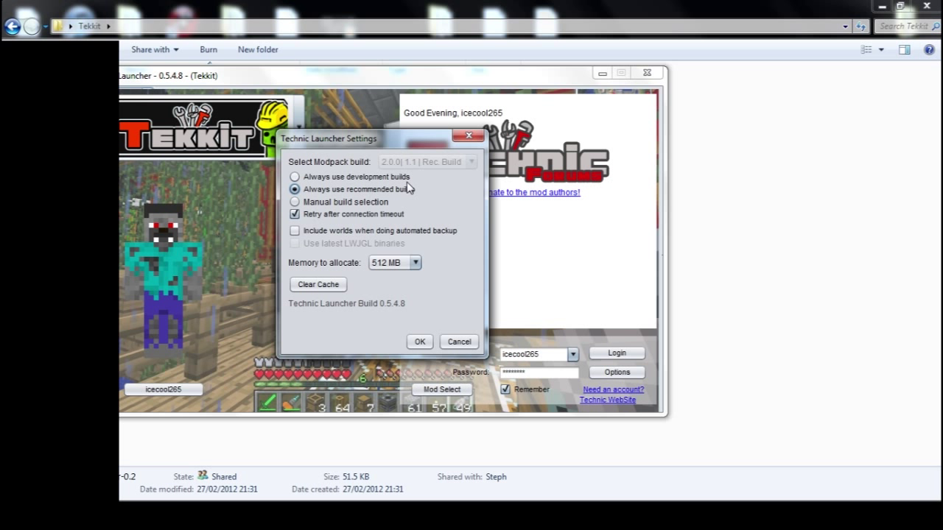
{"action": "left_click", "coordinate": [295, 178]}
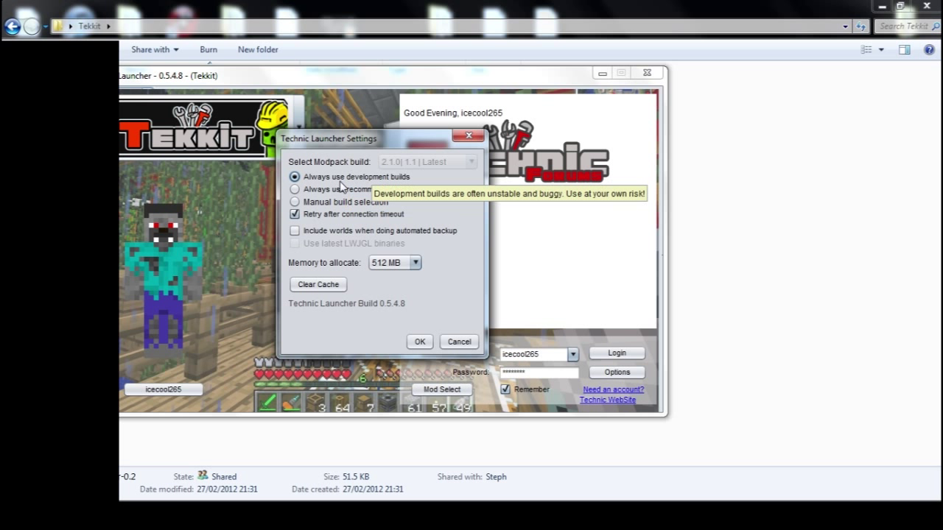
{"action": "left_click", "coordinate": [426, 343]}
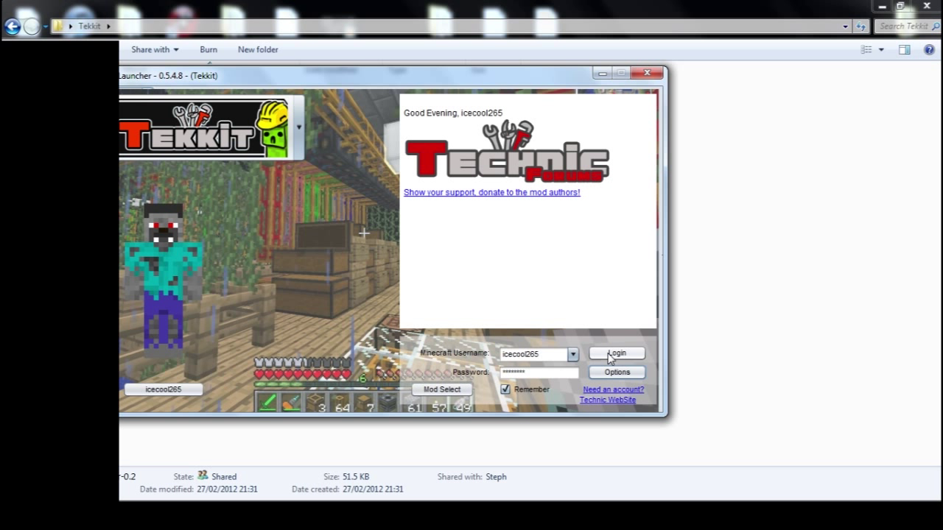
Log in with the saved account to launch the game and join the multiplayer server listed as "Minecraft Server".
{"action": "left_click", "coordinate": [607, 355]}
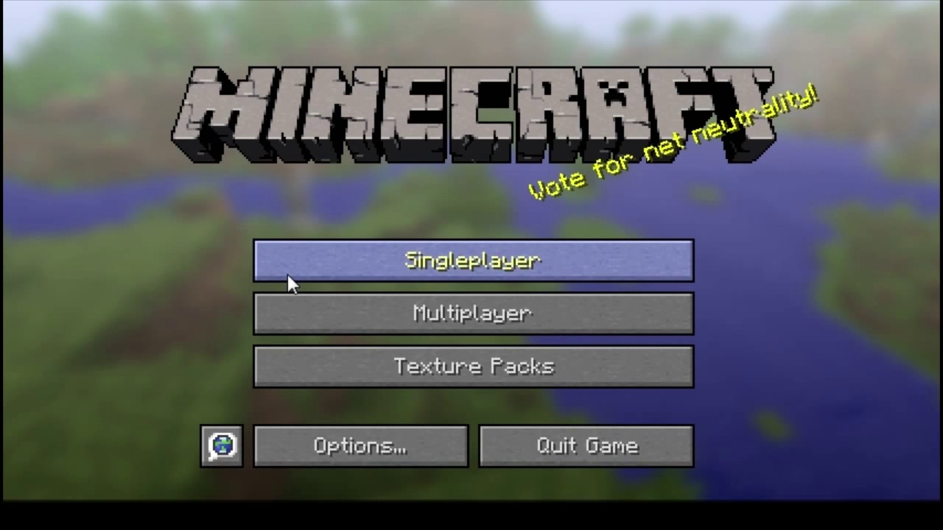
{"action": "left_click", "coordinate": [412, 263]}
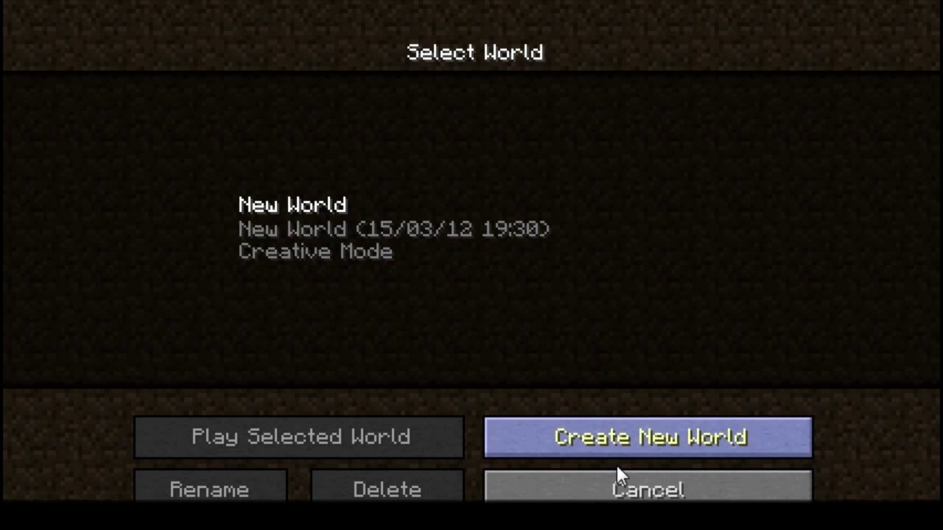
{"action": "left_click", "coordinate": [615, 491]}
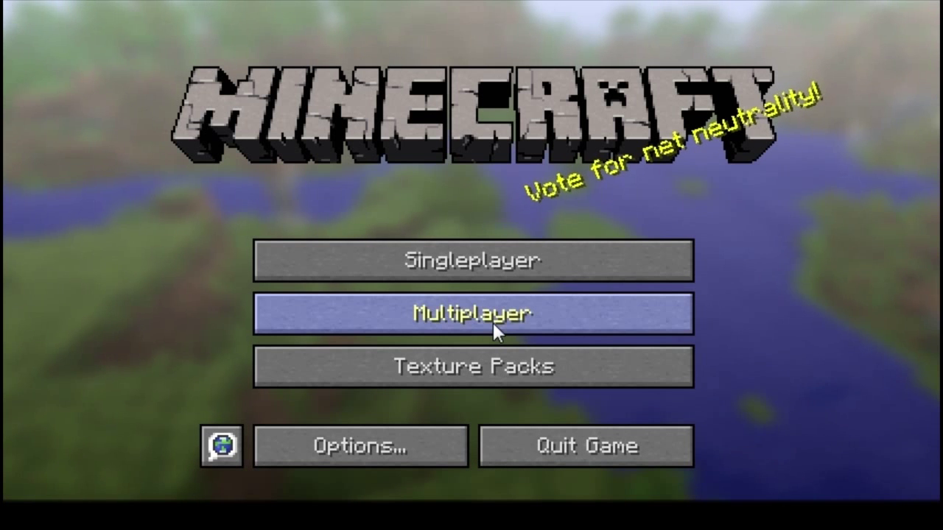
{"action": "left_click", "coordinate": [493, 324]}
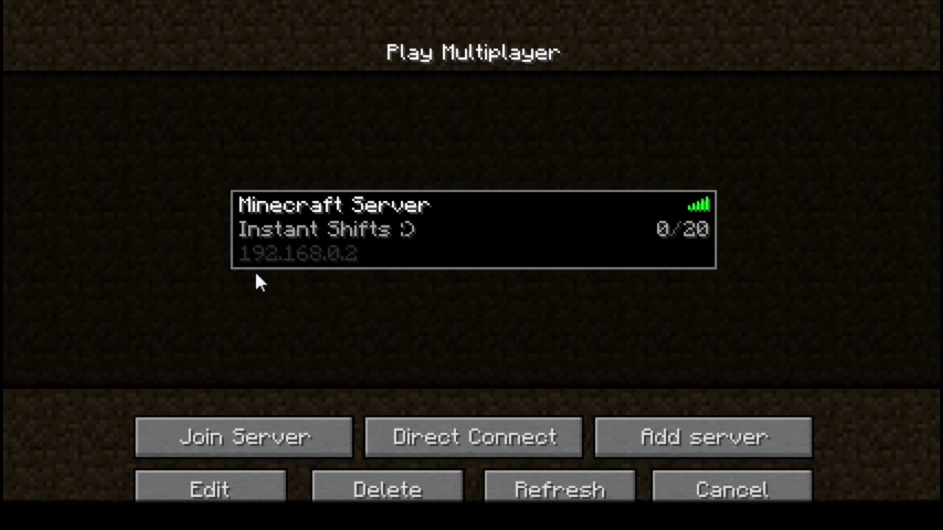
{"action": "double_click", "coordinate": [416, 215]}
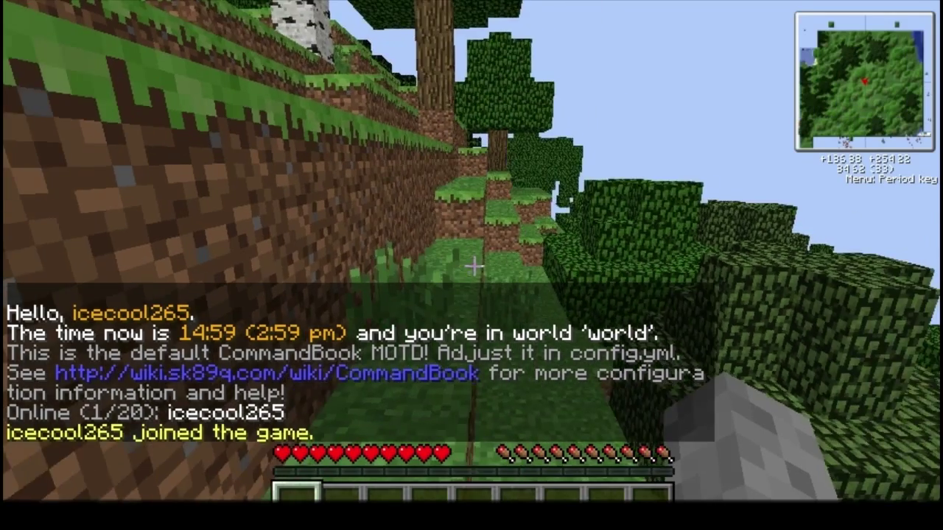
Walk and jump up the forested hillside to the open grassy ground.
{"action": "key", "text": "w"}
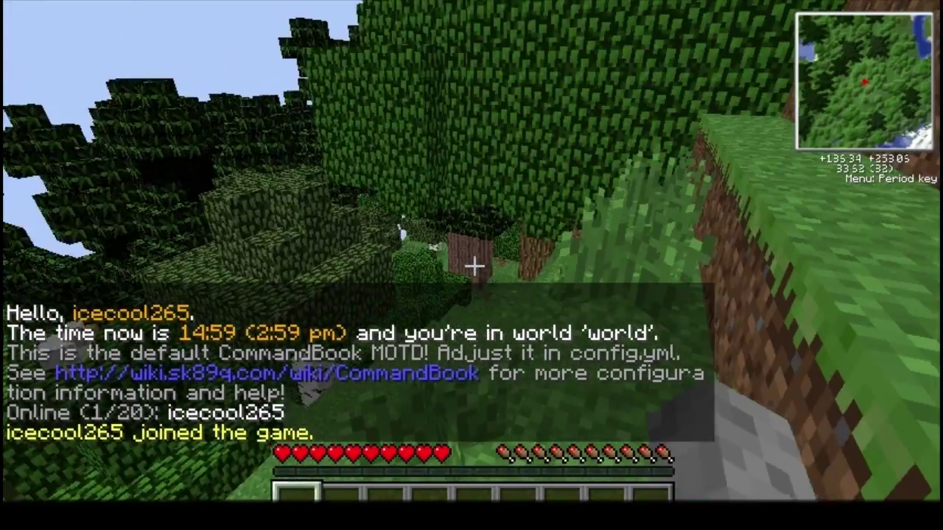
{"action": "key", "text": "w"}
{"action": "key", "text": "w"}
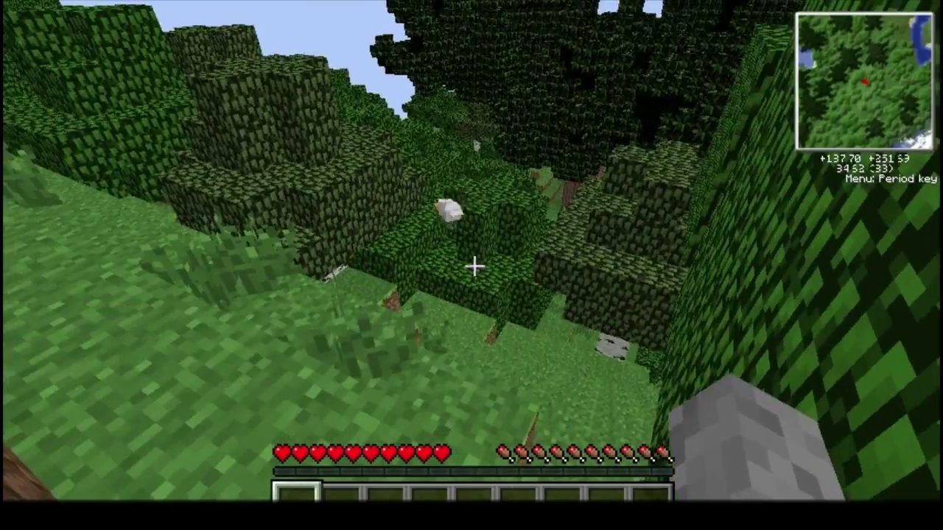
{"action": "key", "text": "w"}
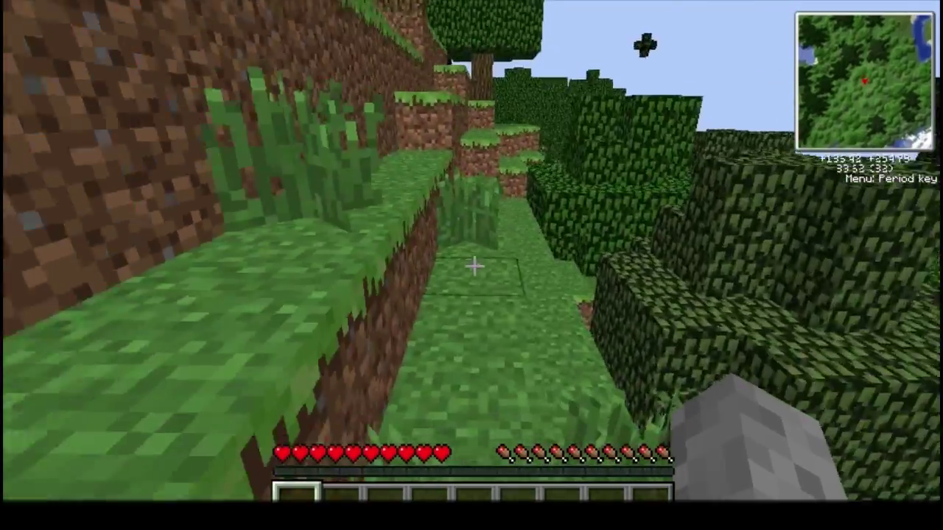
{"action": "key", "text": "w"}
{"action": "key", "text": "space"}
{"action": "key", "text": "space"}
{"action": "key", "text": "space"}
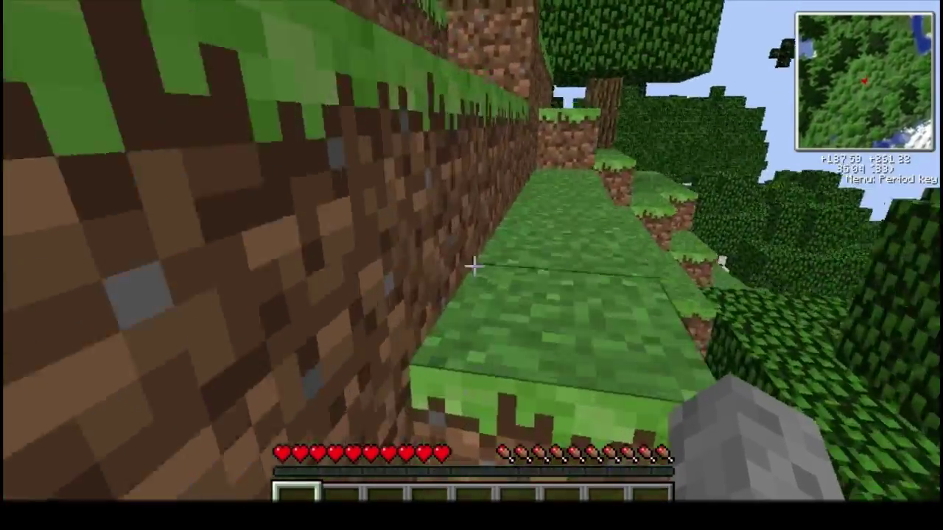
{"action": "key", "text": "w"}
{"action": "key", "text": "space"}
{"action": "key", "text": "space"}
{"action": "key", "text": "space"}
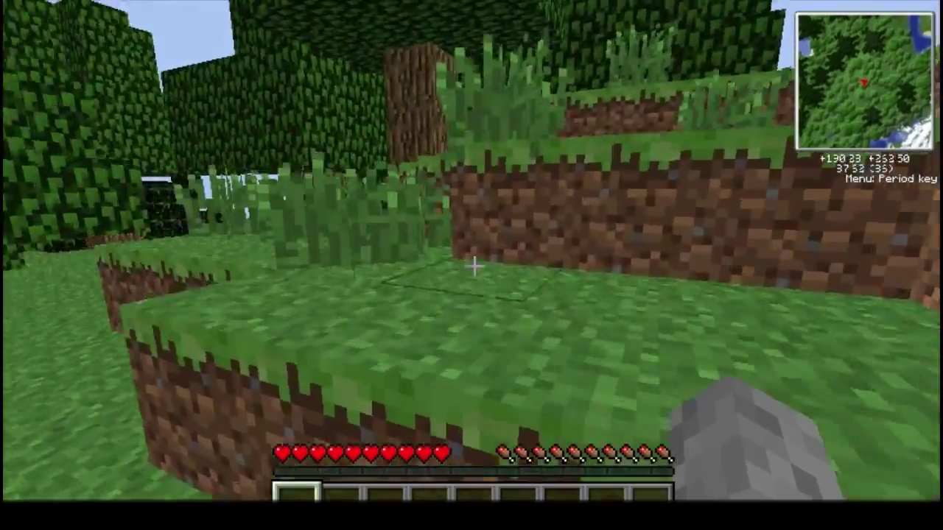
{"action": "key", "text": "w"}
{"action": "key", "text": "space"}
{"action": "key", "text": "w"}
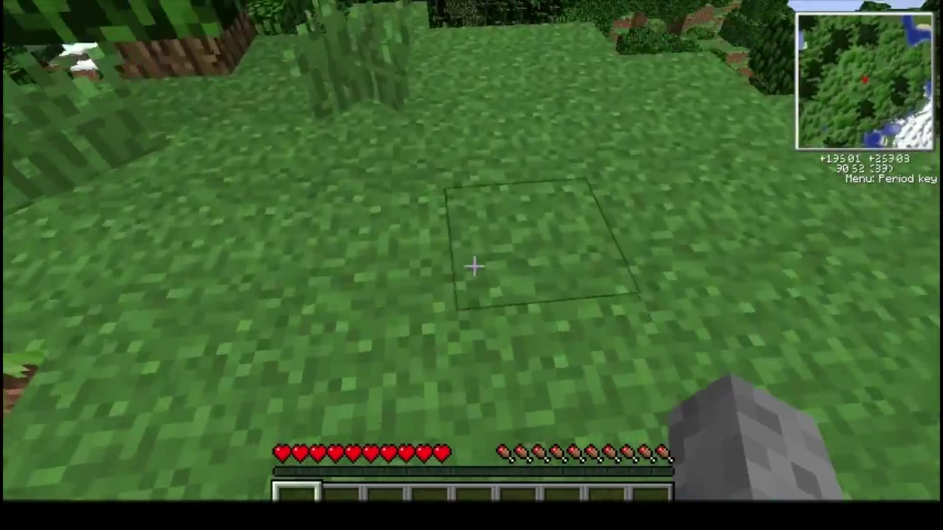
Change the player's own game mode to creative with the /gamemode chat command, giving the player name and value 1.
{"action": "key", "text": "t"}
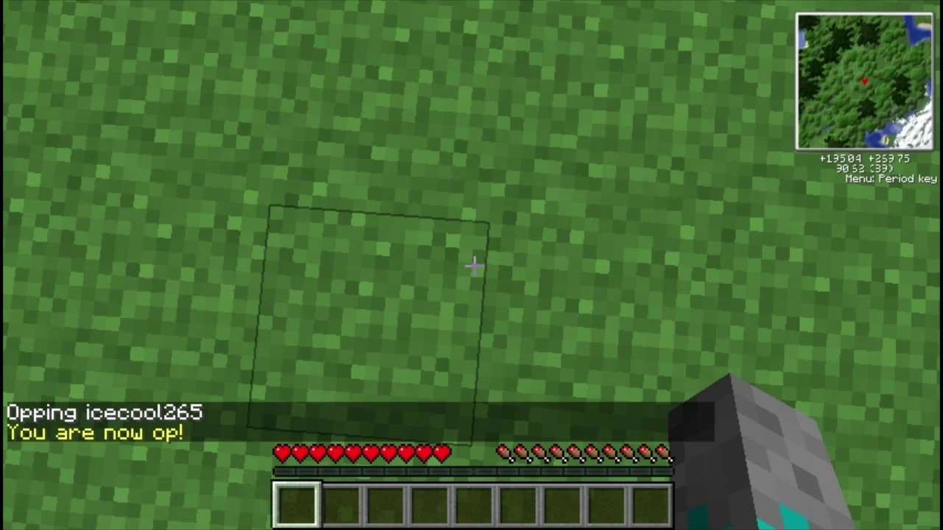
{"action": "type", "text": "/"}
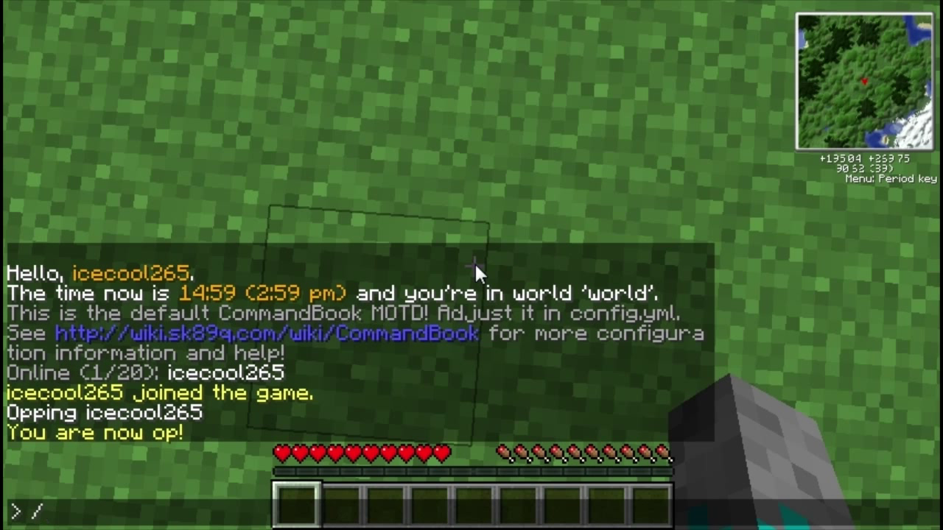
{"action": "type", "text": "gamemode icecool265 1"}
{"action": "key", "text": "Return"}
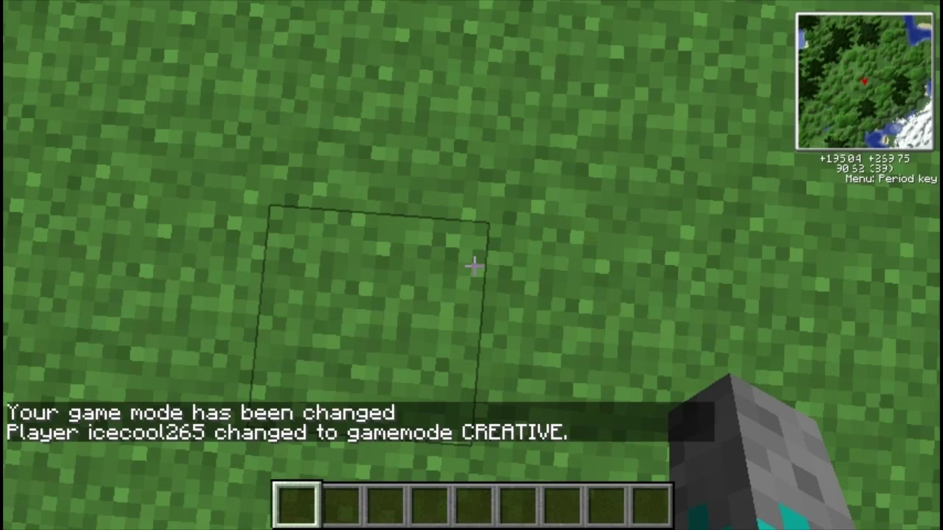
Dig a one-block-wide hole straight down into the grass and sidestep to look into it.
{"action": "left_click", "coordinate": [474, 266]}
{"action": "left_click", "coordinate": [474, 266]}
{"action": "left_click", "coordinate": [475, 266]}
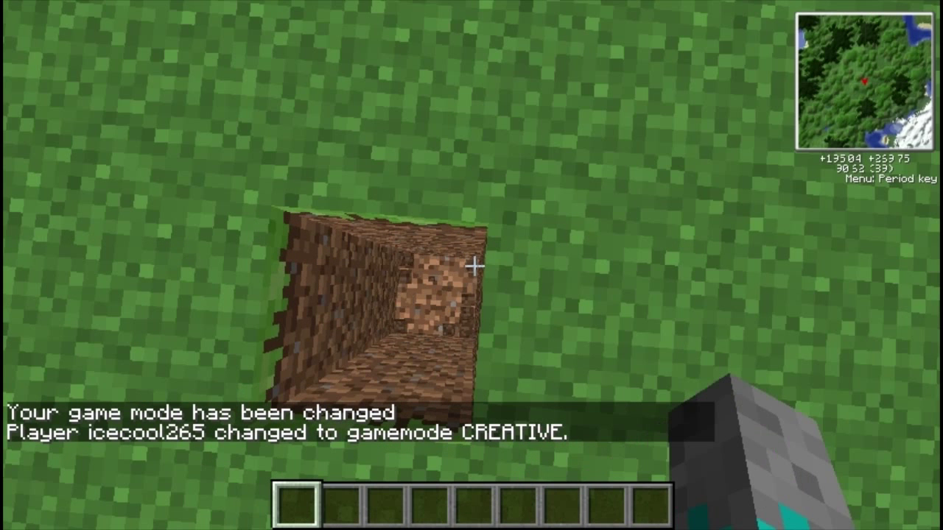
{"action": "key", "text": "a"}
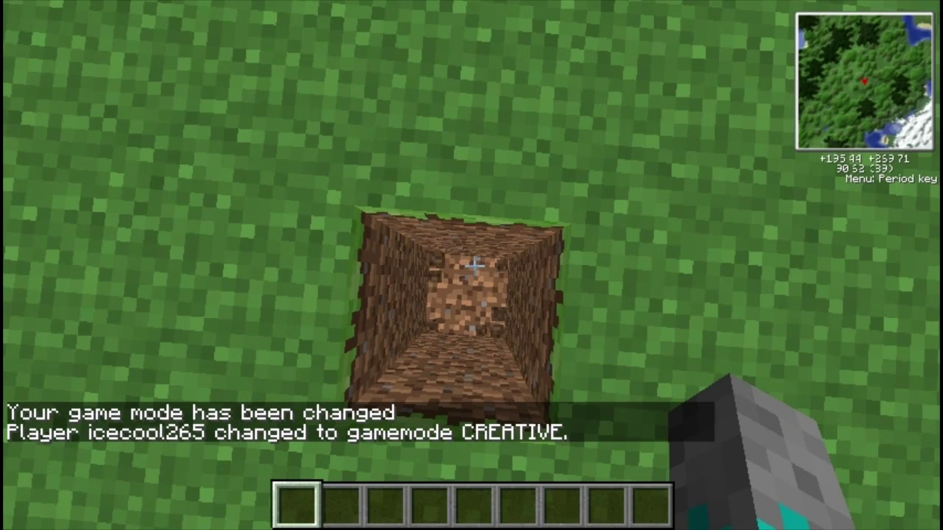
Clear the "tele" item search in the creative inventory and return to the game.
{"action": "key", "text": "e"}
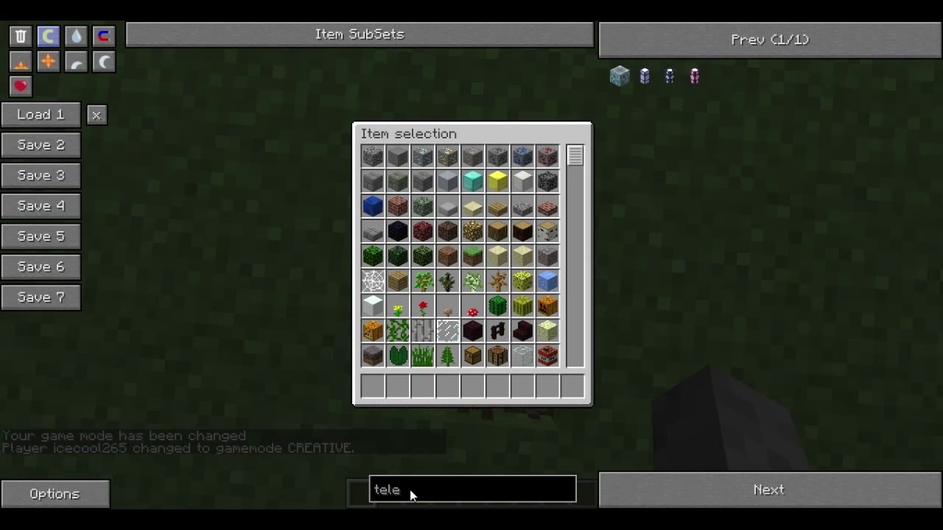
{"action": "left_click", "coordinate": [410, 491]}
{"action": "key", "text": "BackSpace"}
{"action": "key", "text": "BackSpace"}
{"action": "key", "text": "BackSpace"}
{"action": "key", "text": "BackSpace"}
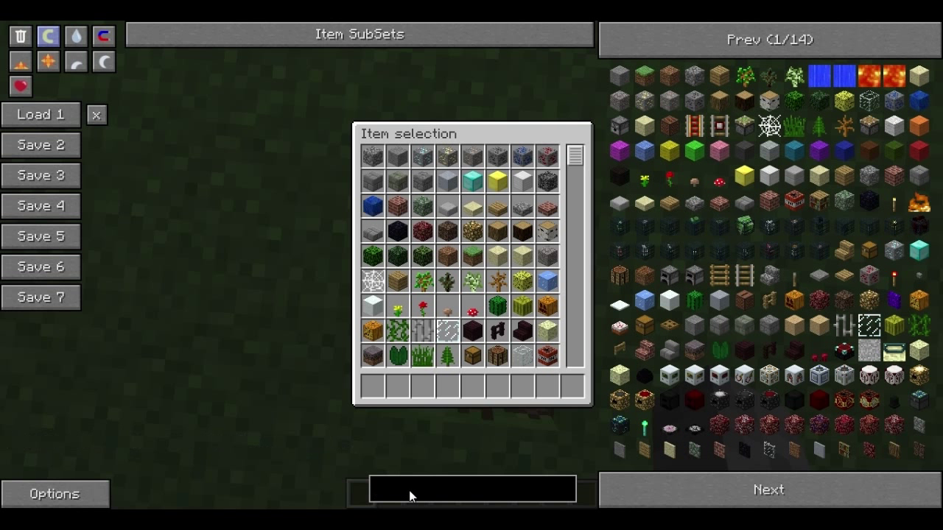
{"action": "key", "text": "Escape"}
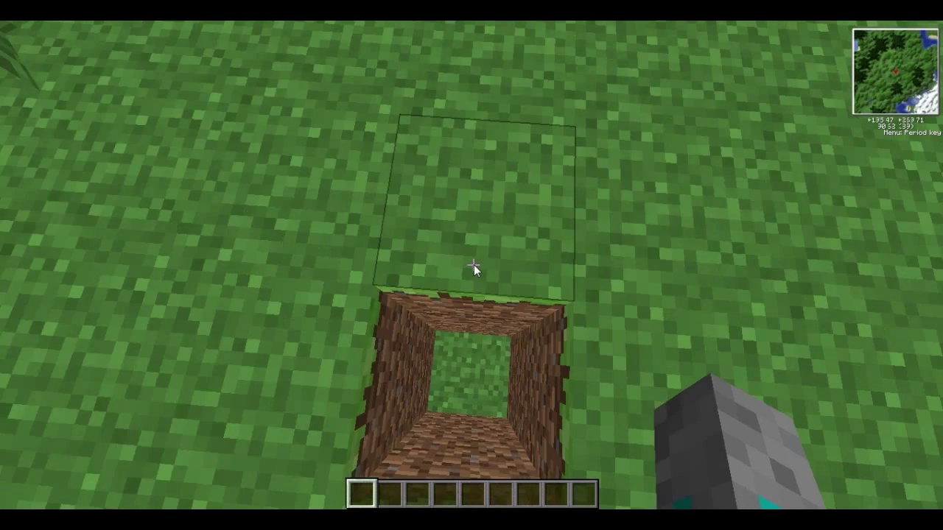
Turn both the music and the sound volume off in the game options and return to the game.
{"action": "key", "text": "Escape"}
{"action": "left_click", "coordinate": [474, 266]}
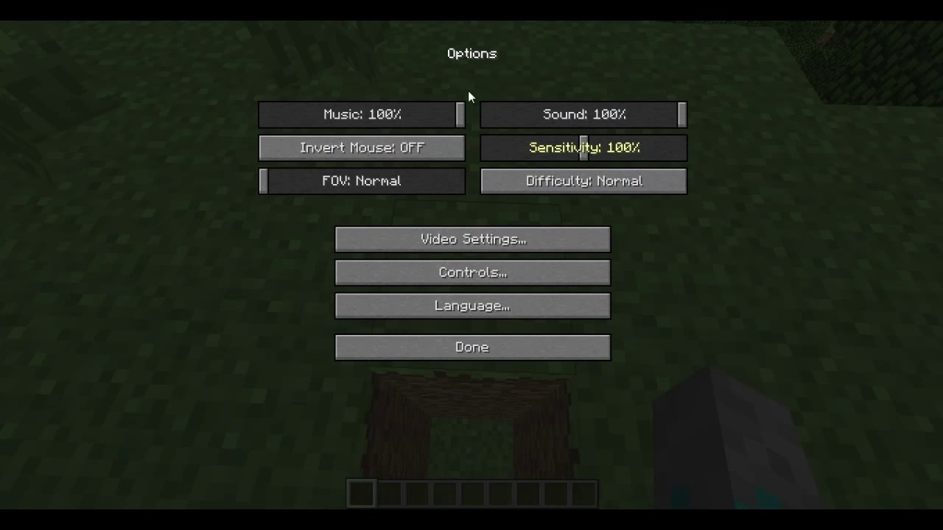
{"action": "left_click_drag", "start_coordinate": [461, 123], "coordinate": [232, 126]}
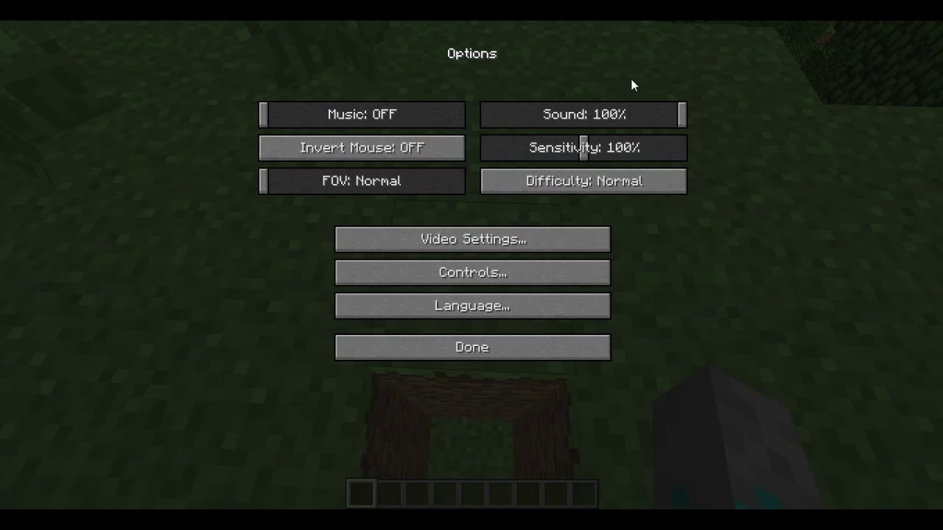
{"action": "left_click_drag", "start_coordinate": [682, 116], "coordinate": [471, 147]}
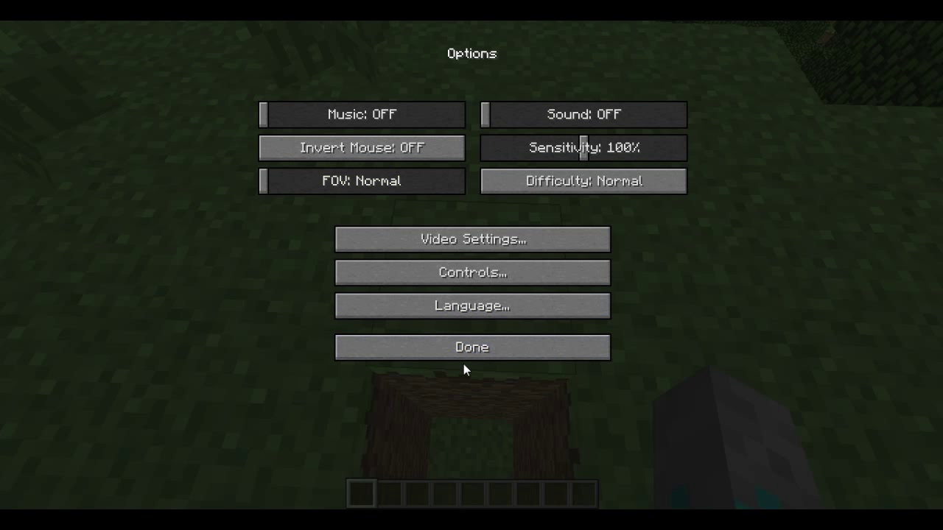
{"action": "left_click", "coordinate": [456, 348]}
{"action": "left_click", "coordinate": [444, 180]}
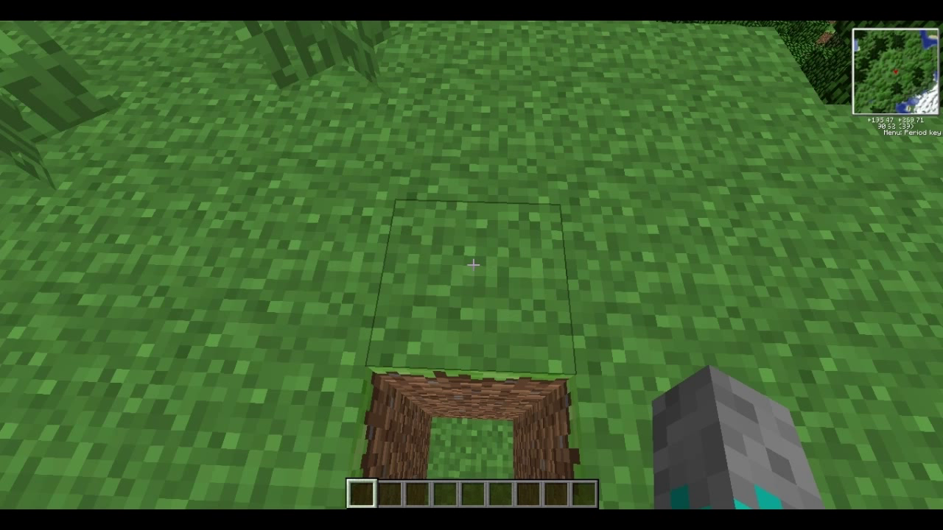
Search the creative item list for "nuke", take one Nuke and return to the game.
{"action": "key", "text": "e"}
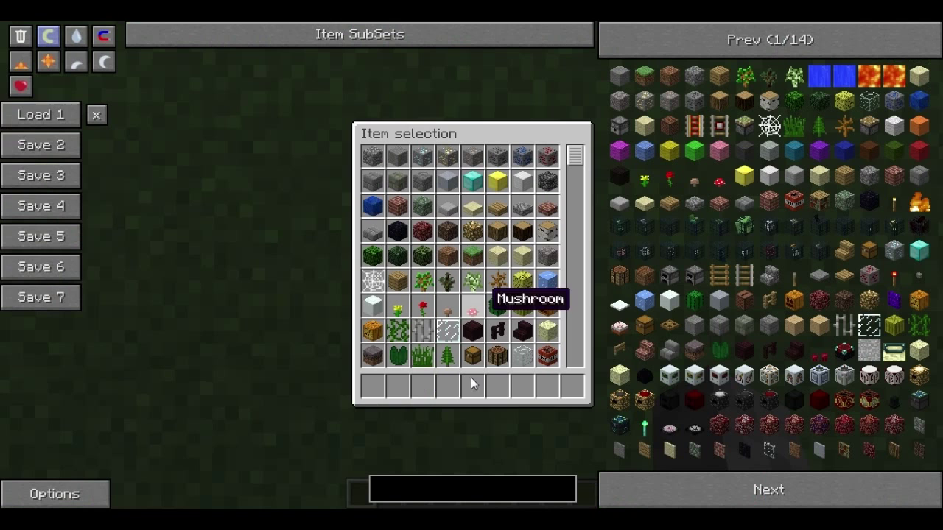
{"action": "left_click", "coordinate": [469, 495]}
{"action": "type", "text": "nuke"}
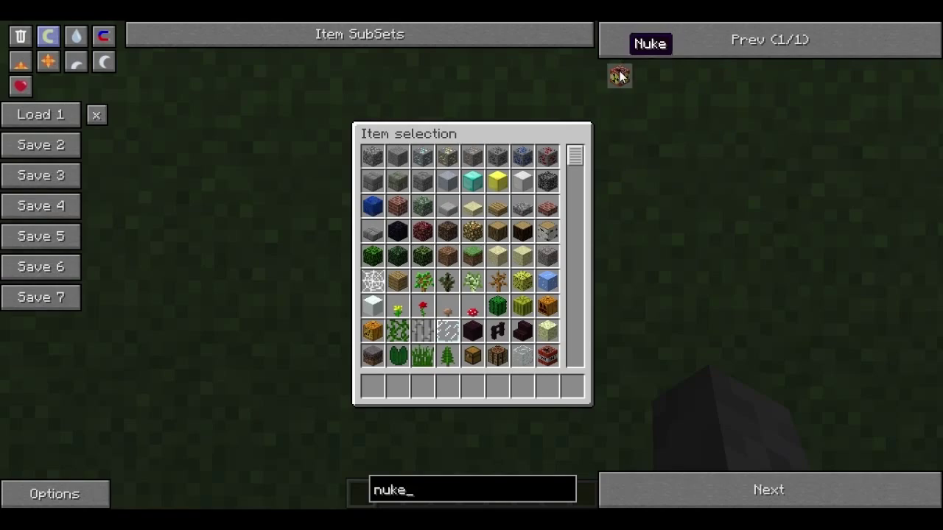
{"action": "right_click", "coordinate": [619, 74]}
{"action": "key", "text": "Escape"}
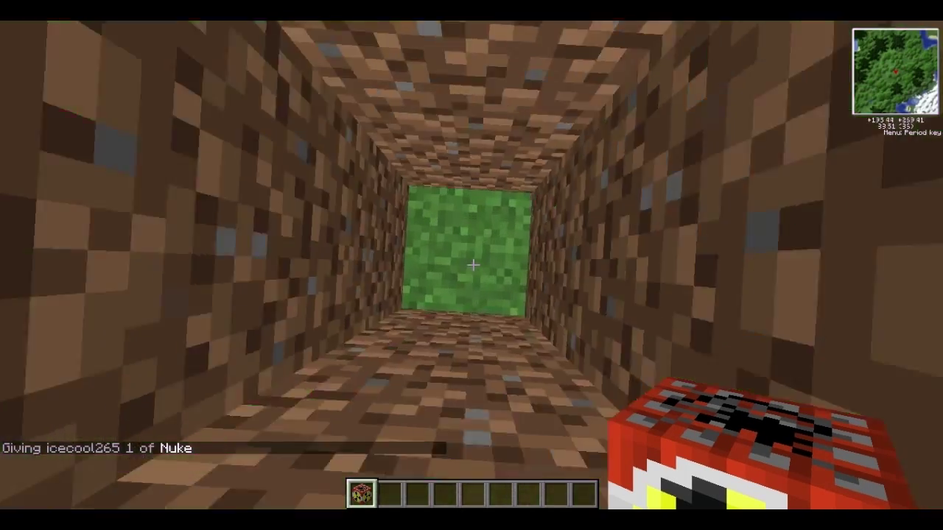
Dig the hole deep down through the stone and fill the shaft with stacked nukes up to the surface.
{"action": "left_click", "coordinate": [473, 265]}
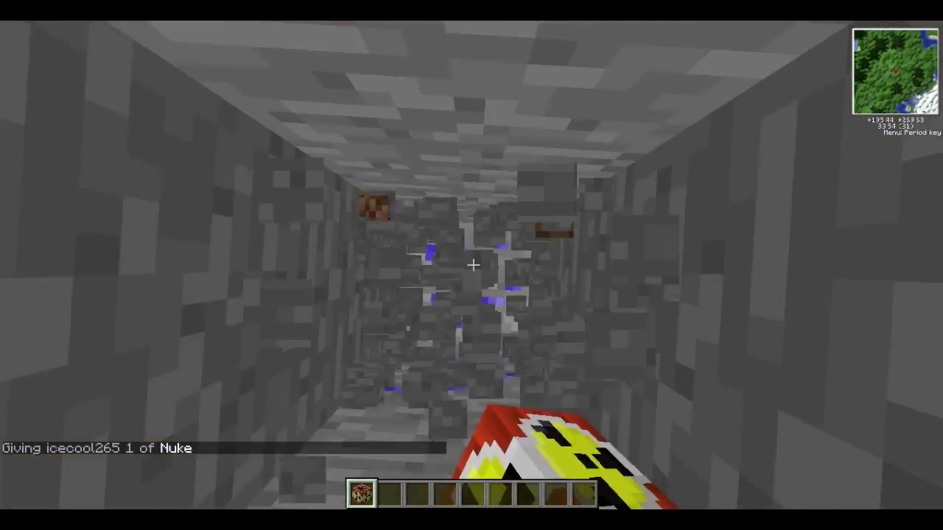
{"action": "left_click", "coordinate": [473, 266]}
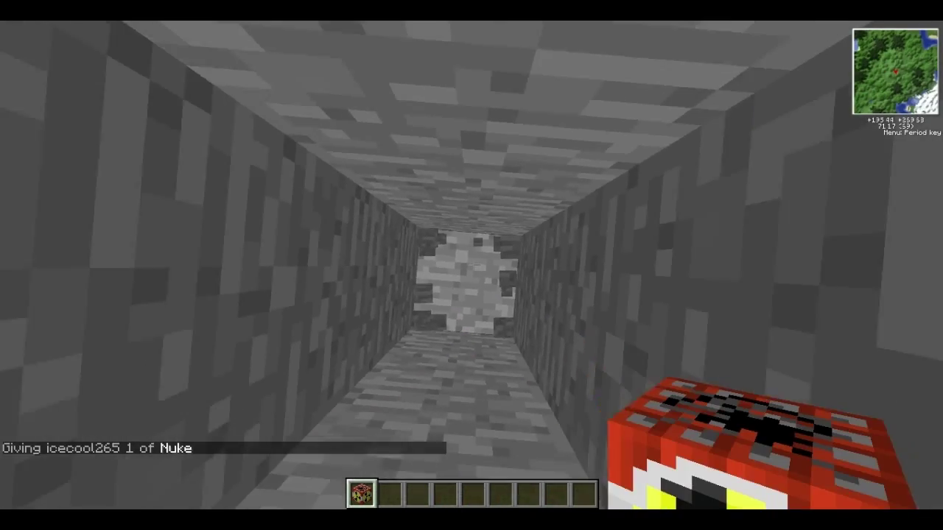
{"action": "right_click", "coordinate": [471, 265]}
{"action": "key", "text": "space"}
{"action": "right_click", "coordinate": [473, 265]}
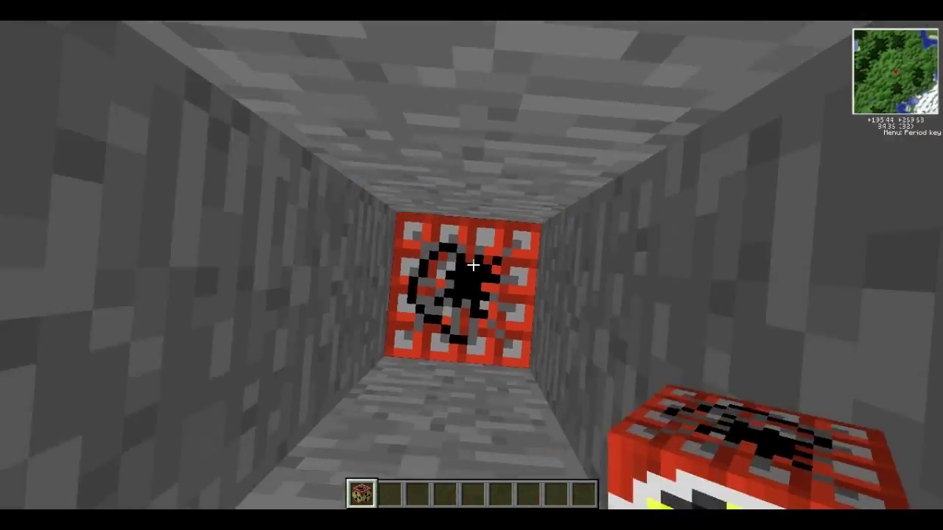
{"action": "key", "text": "space"}
{"action": "right_click", "coordinate": [473, 265]}
{"action": "right_click", "coordinate": [473, 266]}
{"action": "right_click", "coordinate": [473, 265]}
{"action": "right_click", "coordinate": [473, 266]}
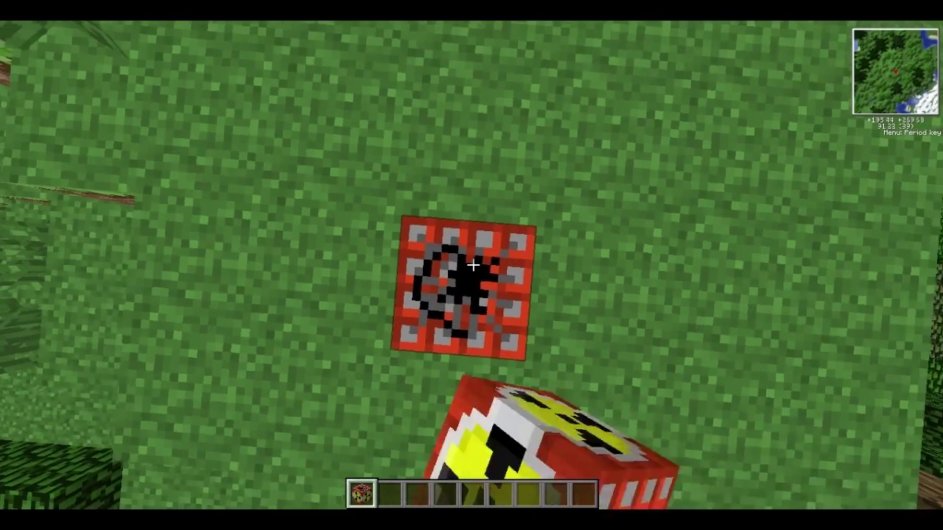
Fly up out of the shaft and land on the grass beside the nuke column.
{"action": "key", "text": "space"}
{"action": "key", "text": "space"}
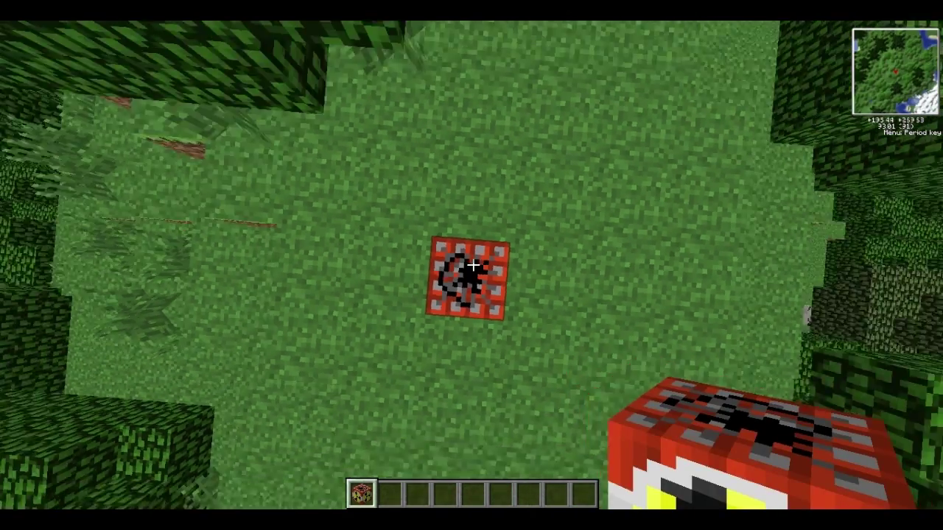
{"action": "key", "text": "d"}
{"action": "key", "text": "shift"}
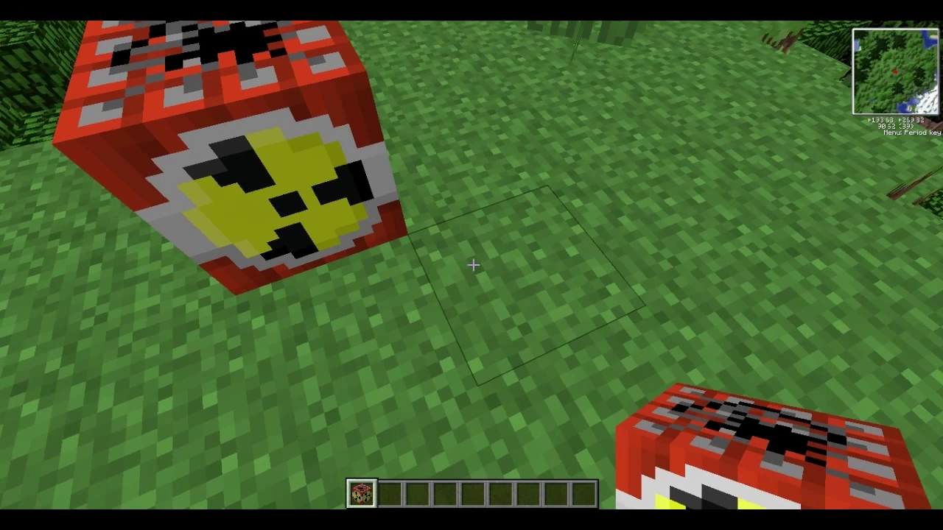
Replace the item search with "lever", take one Lever and return to the game.
{"action": "key", "text": "e"}
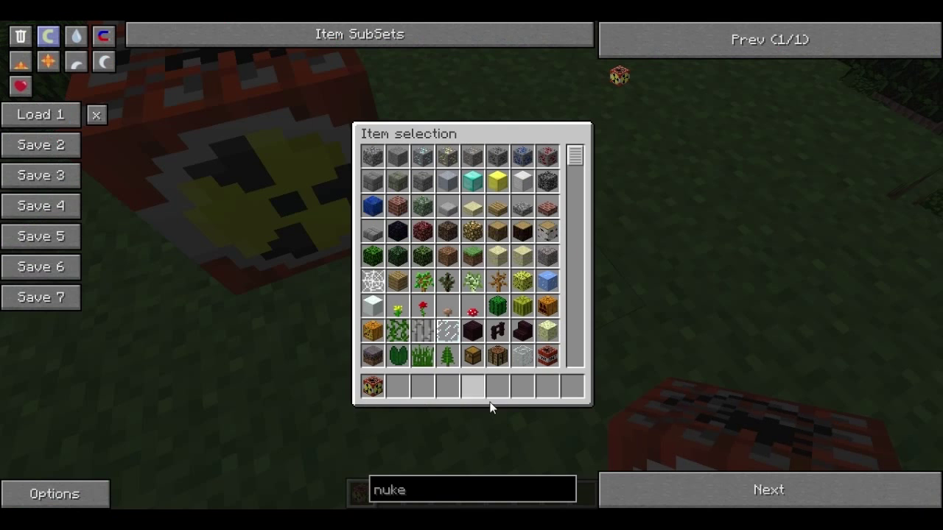
{"action": "right_click", "coordinate": [436, 488]}
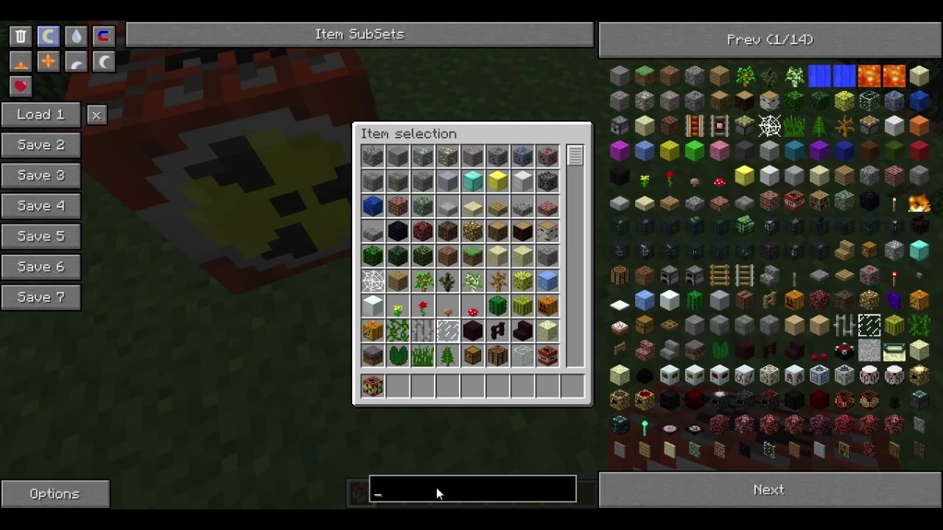
{"action": "type", "text": "lever"}
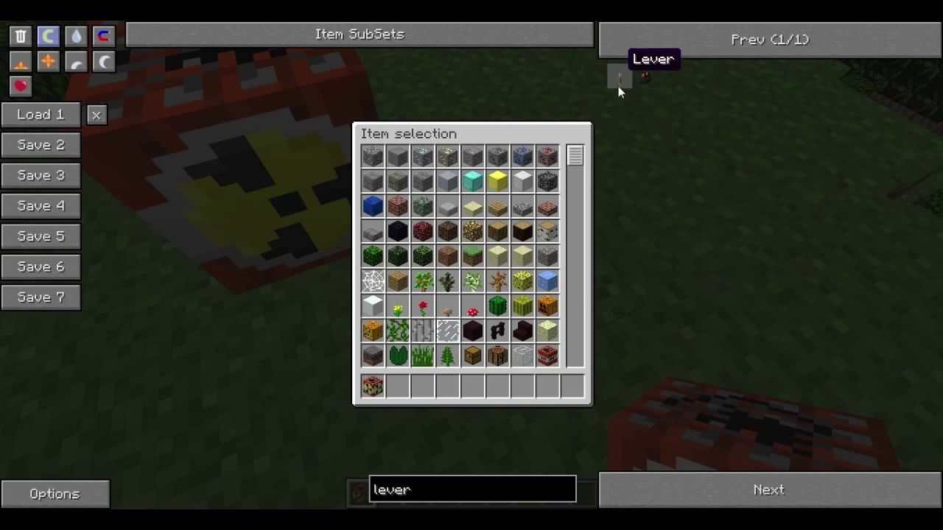
{"action": "left_click", "coordinate": [618, 86]}
{"action": "key", "text": "e"}
Place the lever on the grass directly beside the nuke shaft and switch it.
{"action": "scroll", "coordinate": [471, 265], "scroll_direction": "down", "scroll_amount": 1}
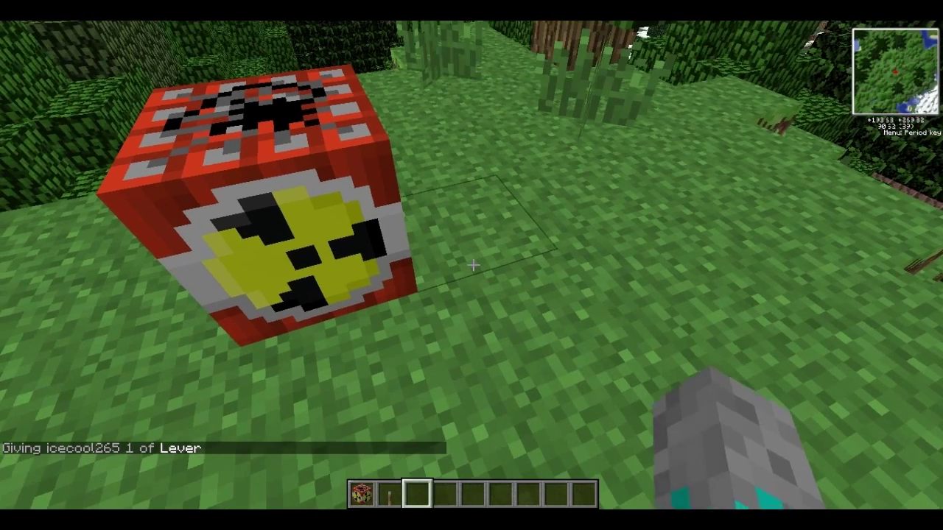
{"action": "right_click", "coordinate": [473, 265]}
{"action": "right_click", "coordinate": [473, 266]}
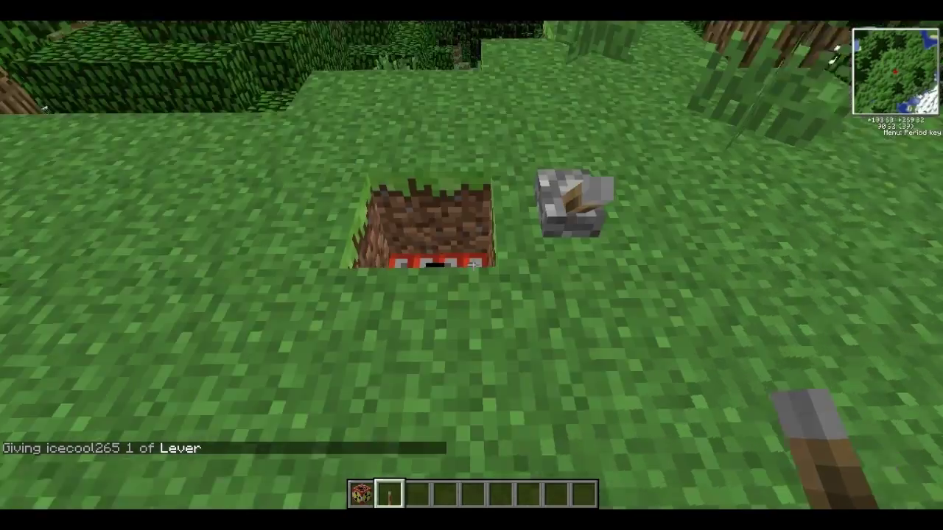
Fly high above the nuke shaft to view the clearing from overhead, and come back down beside it.
{"action": "key", "text": "w"}
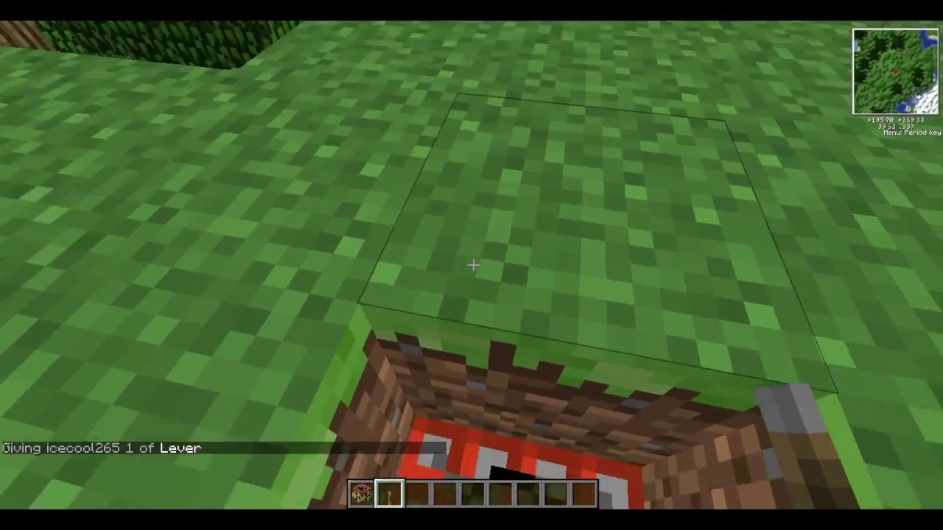
{"action": "key", "text": "space"}
{"action": "key", "text": "space"}
{"action": "key", "text": "space"}
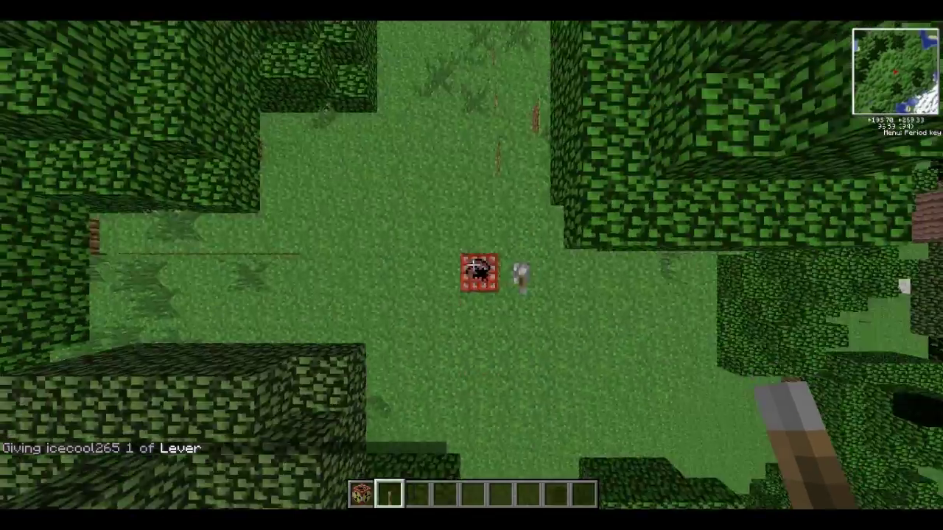
{"action": "key", "text": "space"}
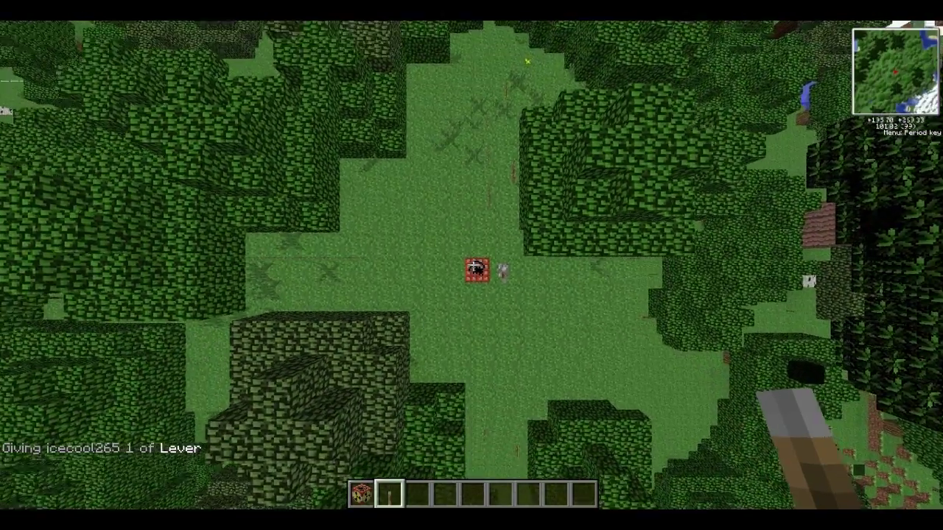
{"action": "key", "text": "space"}
{"action": "key", "text": "space"}
{"action": "key", "text": "s"}
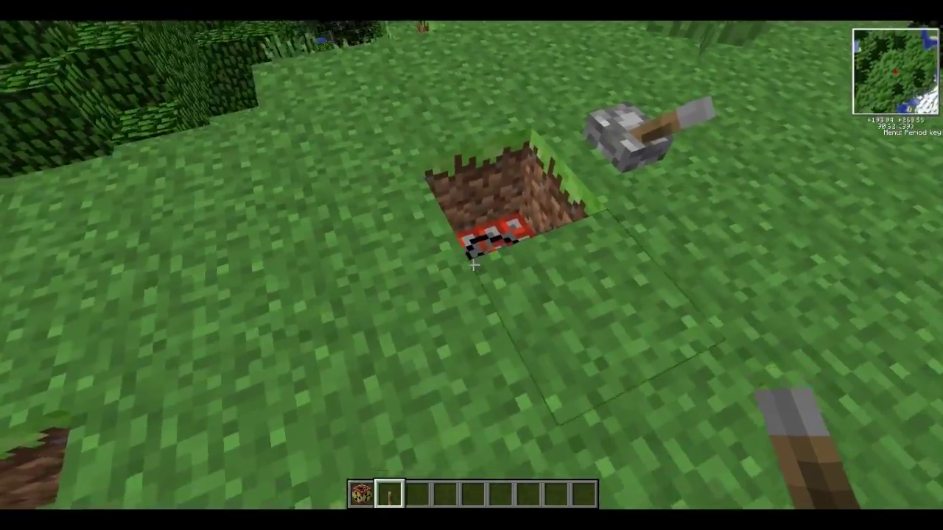
Move over the hole to look at the nuke inside, and rise straight up above the treetops.
{"action": "key", "text": "w"}
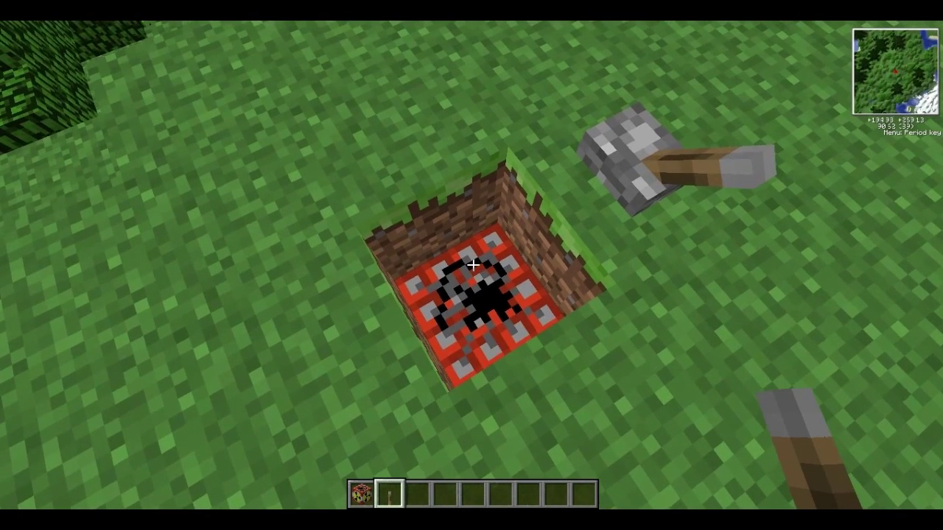
{"action": "key", "text": "w"}
{"action": "key", "text": "space"}
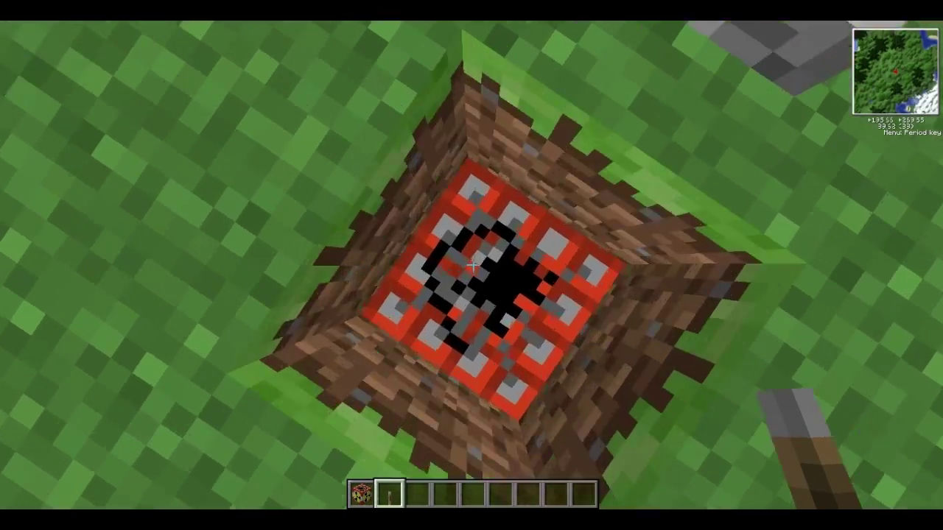
{"action": "key", "text": "space"}
{"action": "key", "text": "space"}
{"action": "key", "text": "space"}
{"action": "key", "text": "space"}
{"action": "key", "text": "space"}
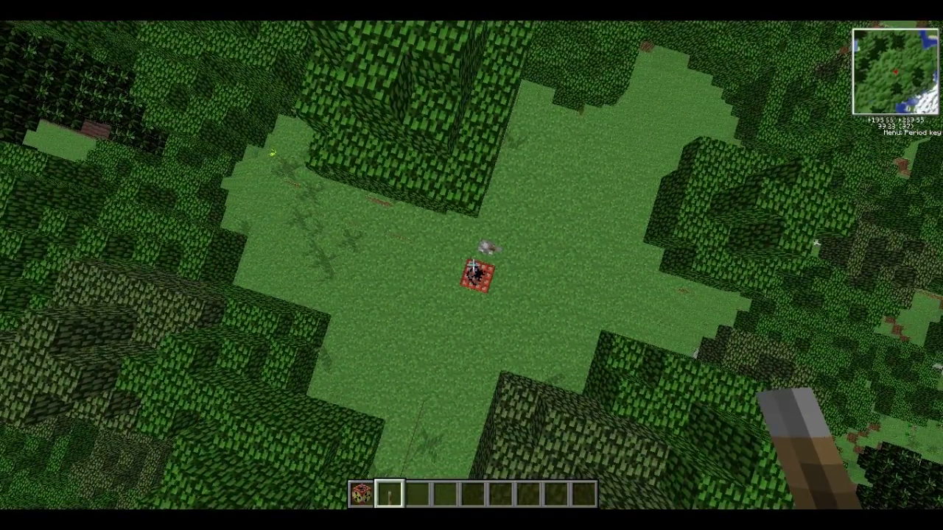
Hover over the shaft to watch the nukes explode, and descend to the floor of the crater.
{"action": "key", "text": "shift"}
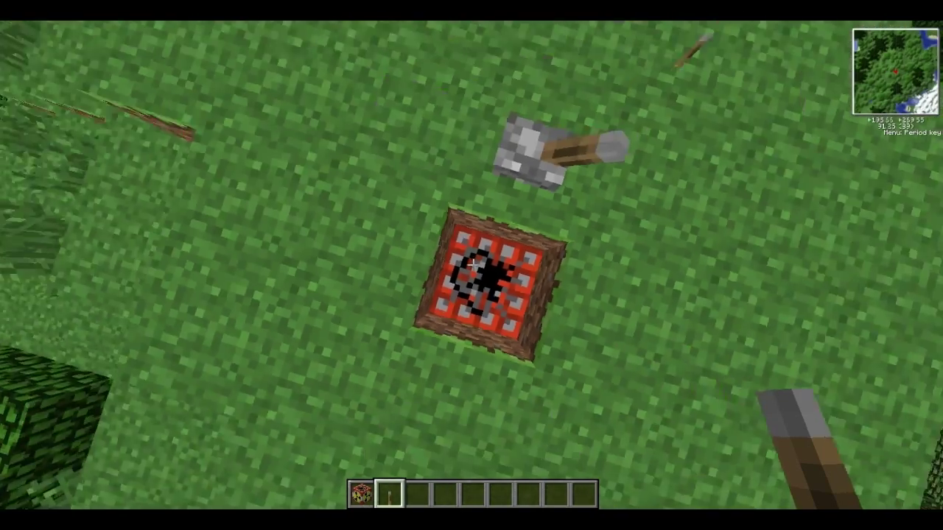
{"action": "key", "text": "space"}
{"action": "key", "text": "shift"}
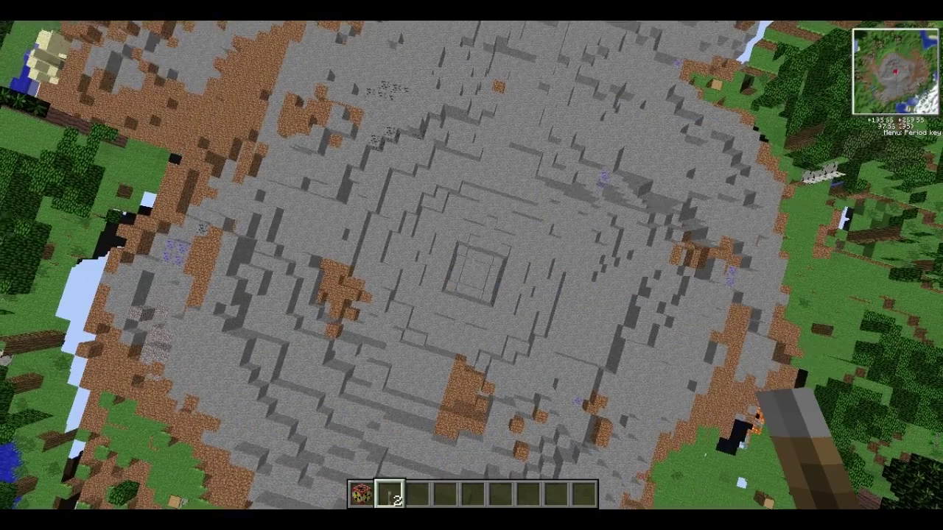
{"action": "key", "text": "space"}
{"action": "key", "text": "space"}
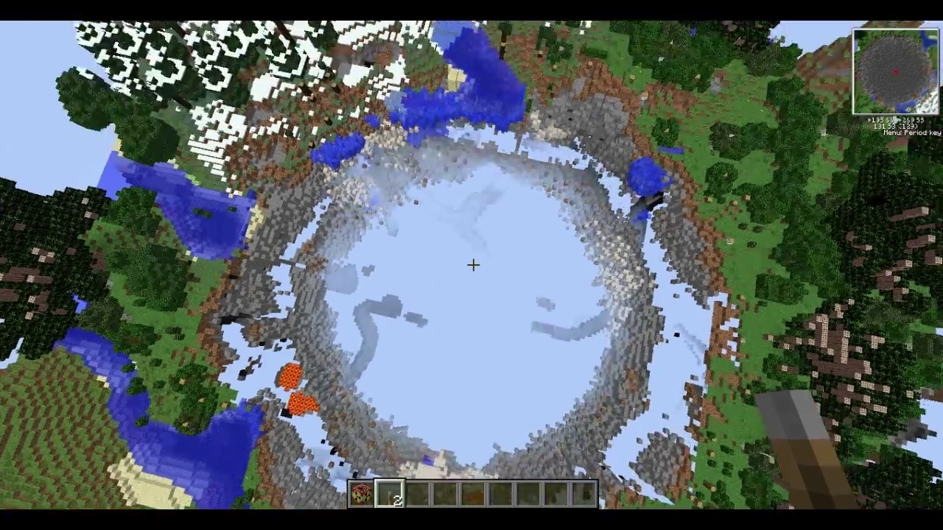
{"action": "key", "text": "shift"}
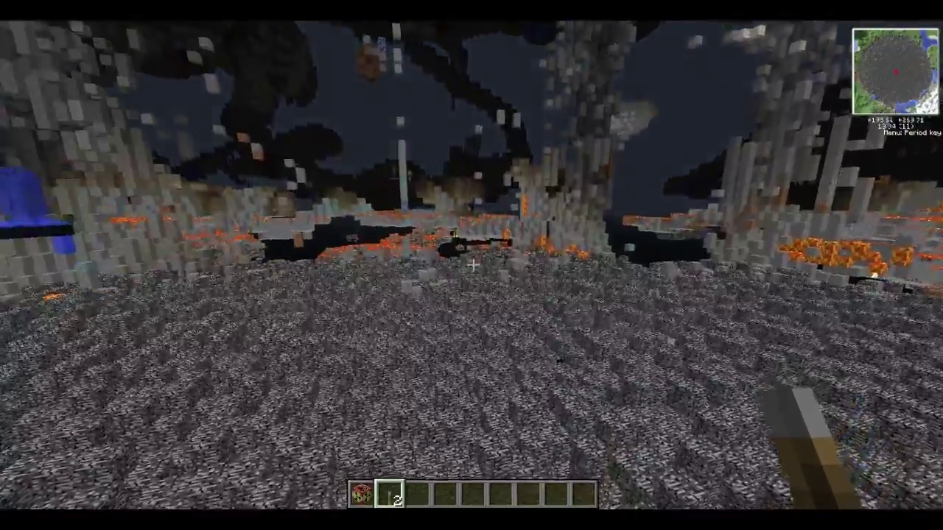
Travel across the bedrock floor of the crater to examine its walls and the exposed caves and ores.
{"action": "key", "text": "w"}
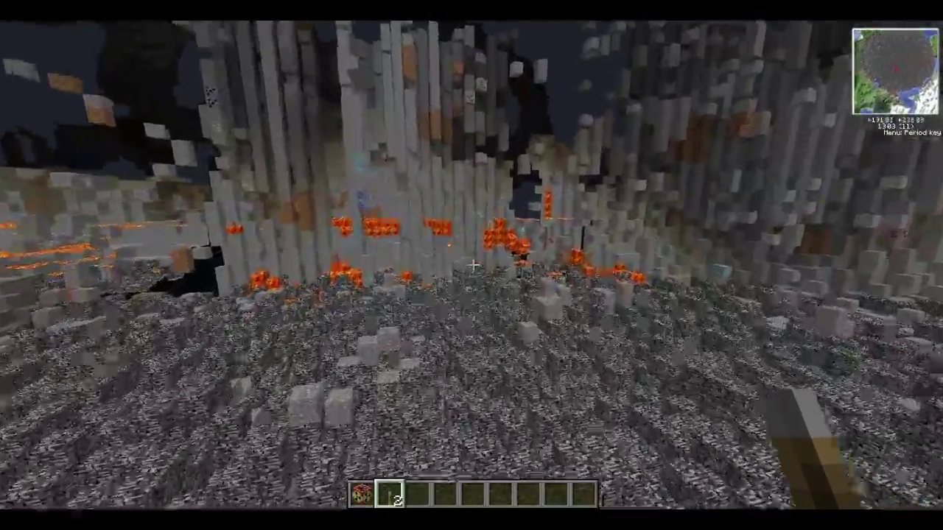
{"action": "key", "text": "w"}
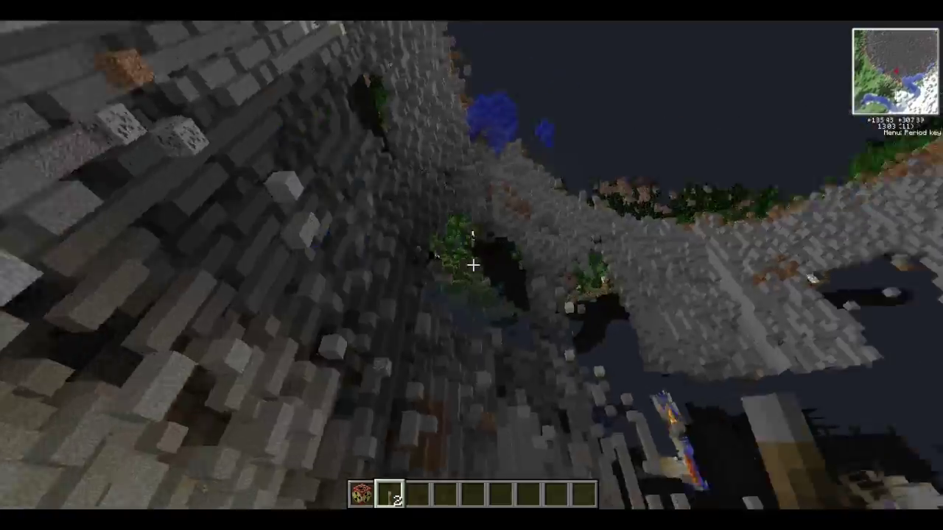
{"action": "key", "text": "w"}
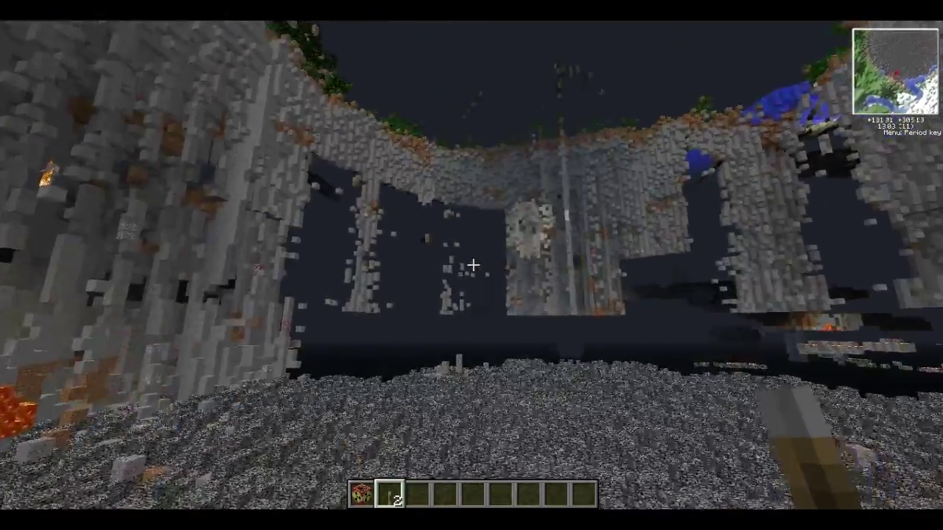
{"action": "key", "text": "w"}
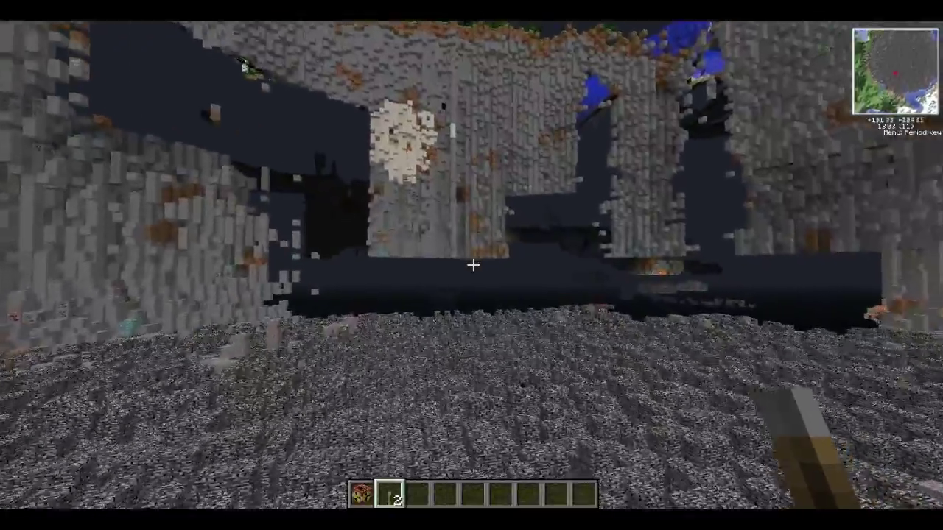
{"action": "key", "text": "w"}
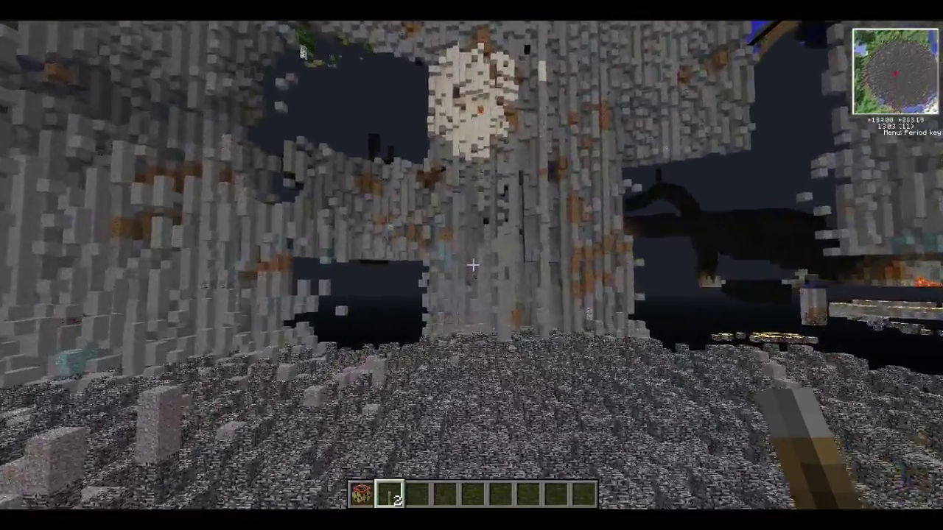
{"action": "key", "text": "w"}
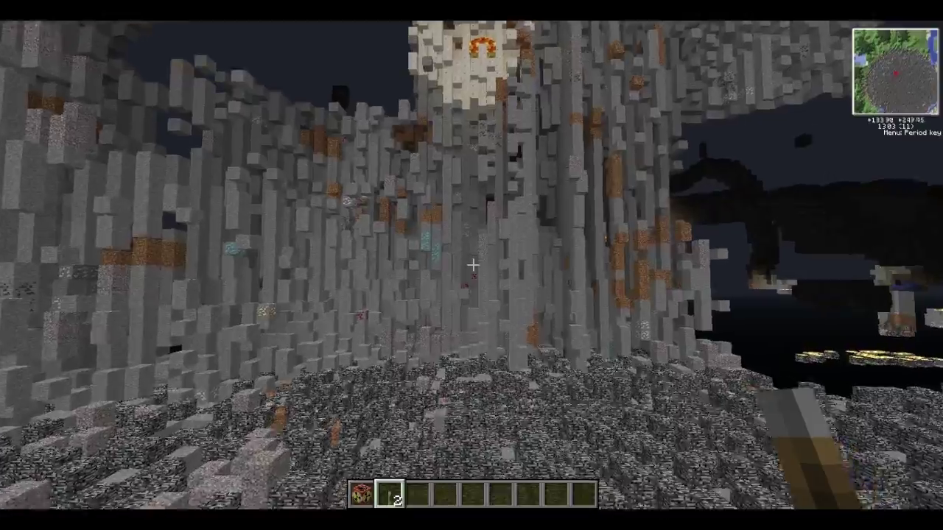
Rise off the bedrock floor and fly close to the crater wall beside the pale stone patch with lava.
{"action": "key", "text": "w"}
{"action": "key", "text": "space"}
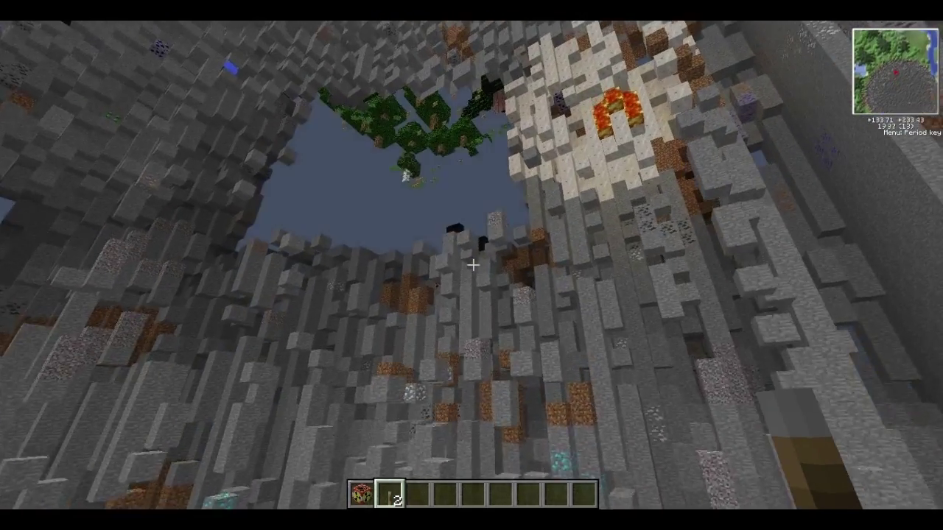
{"action": "key", "text": "w"}
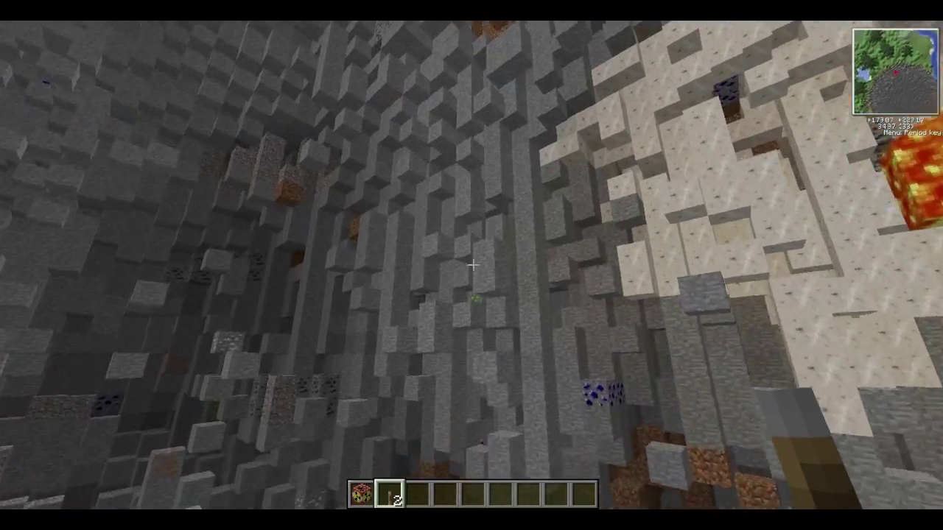
{"action": "key", "text": "w"}
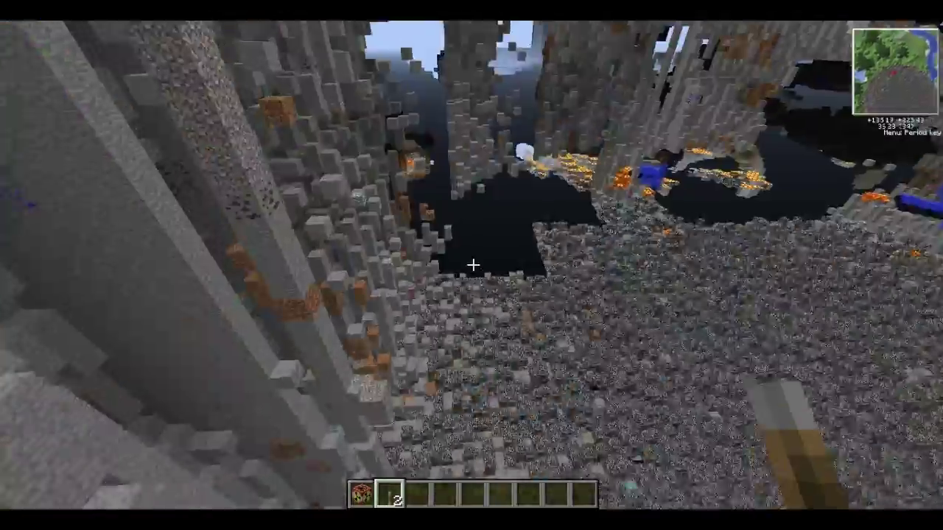
Follow the crater wall past the lava and waterfalls, and descend to the exposed diamond ore beside the lava pool.
{"action": "key", "text": "w"}
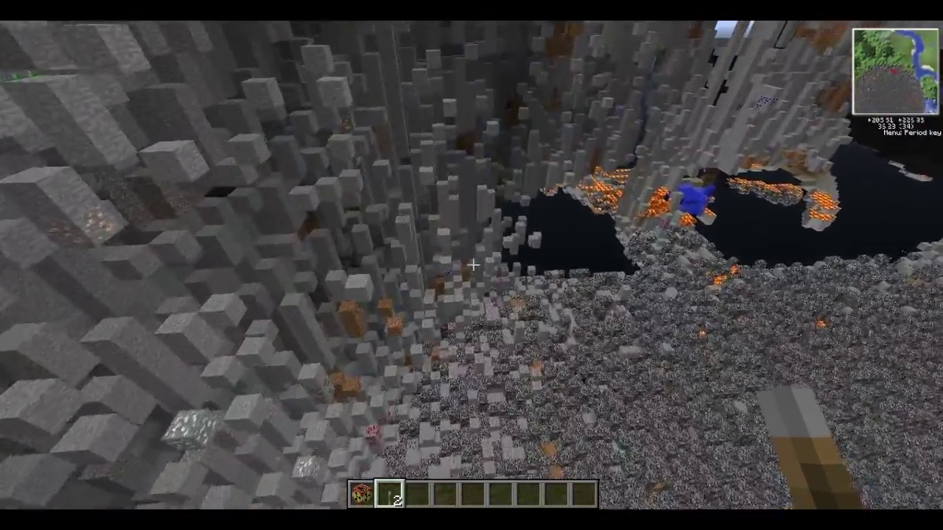
{"action": "key", "text": "w"}
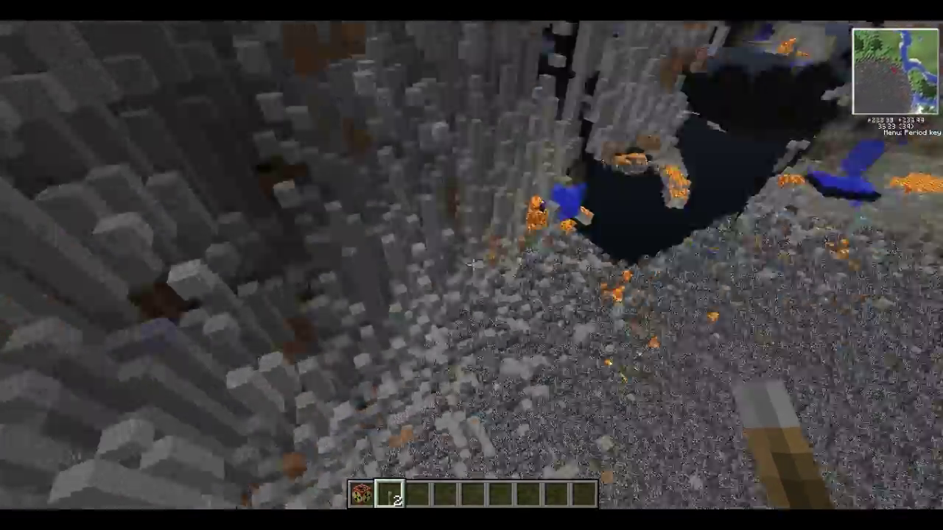
{"action": "key", "text": "w"}
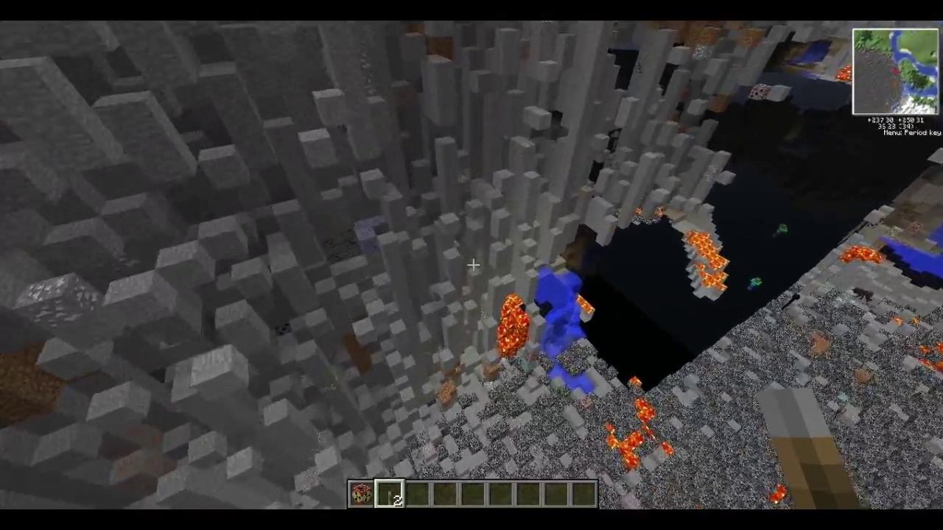
{"action": "key", "text": "w"}
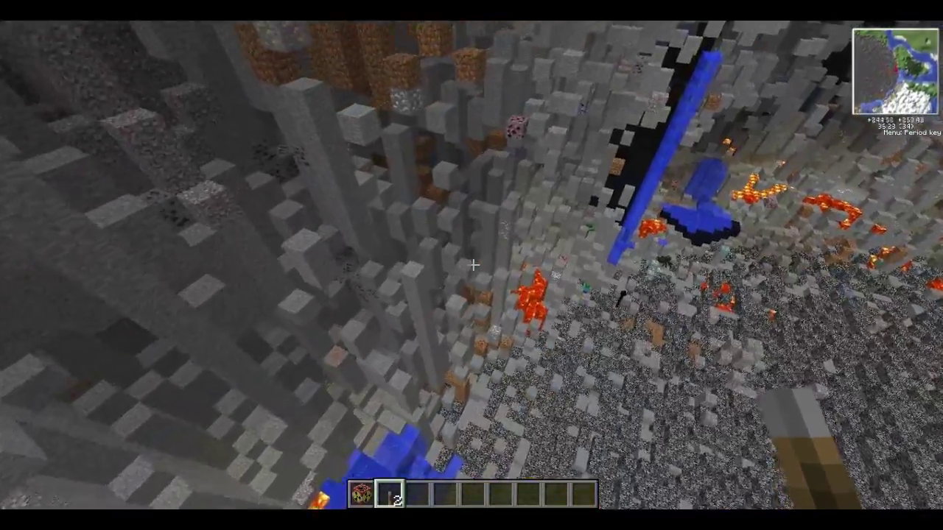
{"action": "key", "text": "w"}
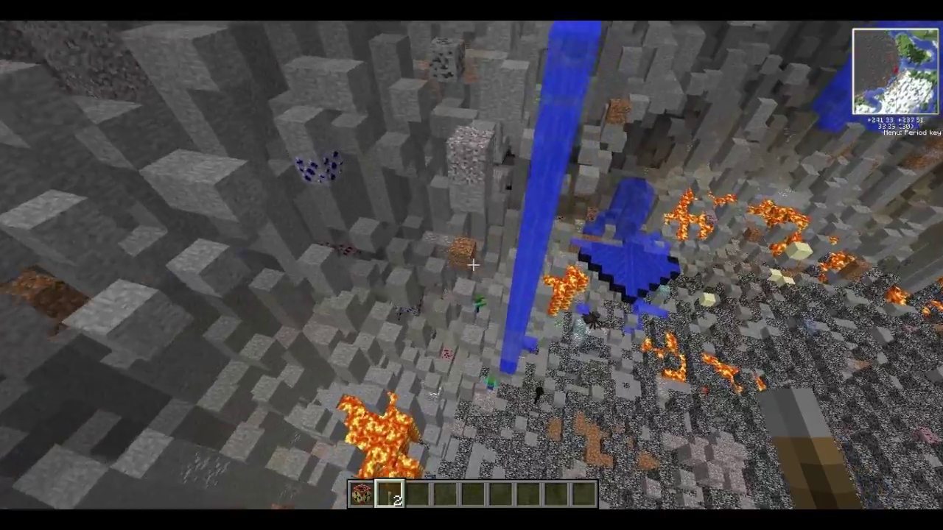
{"action": "key", "text": "w"}
{"action": "key", "text": "shift"}
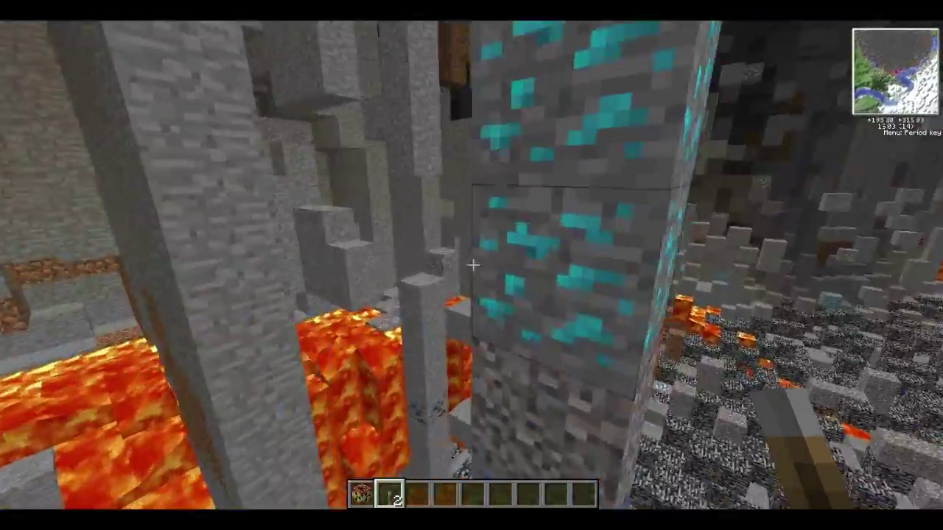
Fly away from the diamond ore and climb along the stone wall to the grassy rim of the crater.
{"action": "key", "text": "w"}
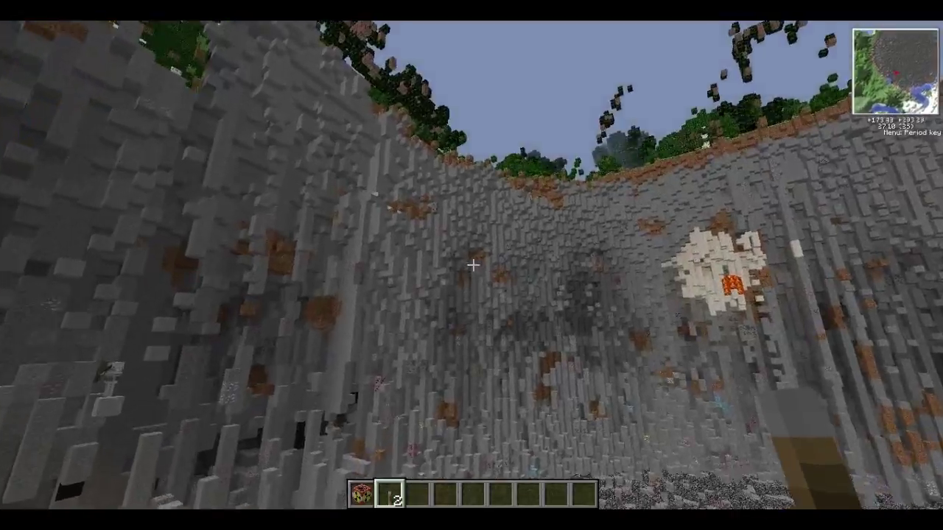
{"action": "key", "text": "w"}
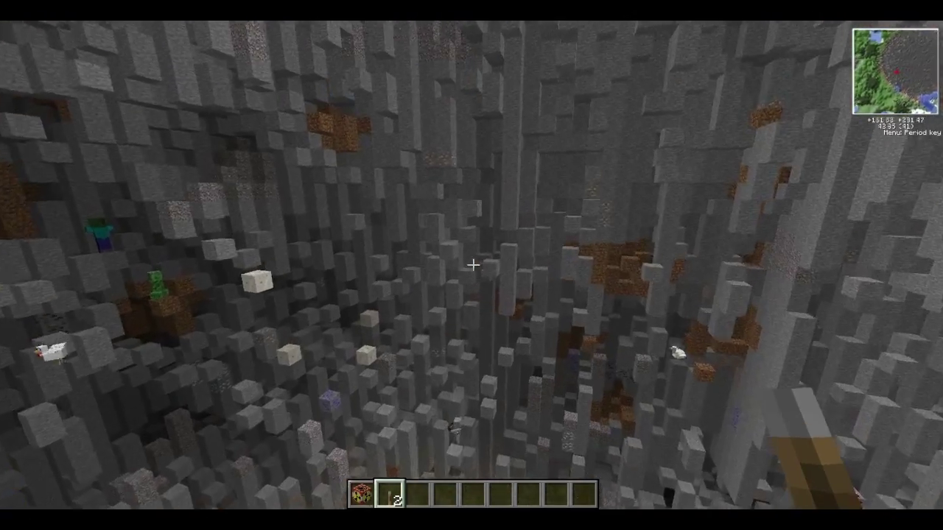
{"action": "key", "text": "w"}
{"action": "key", "text": "space"}
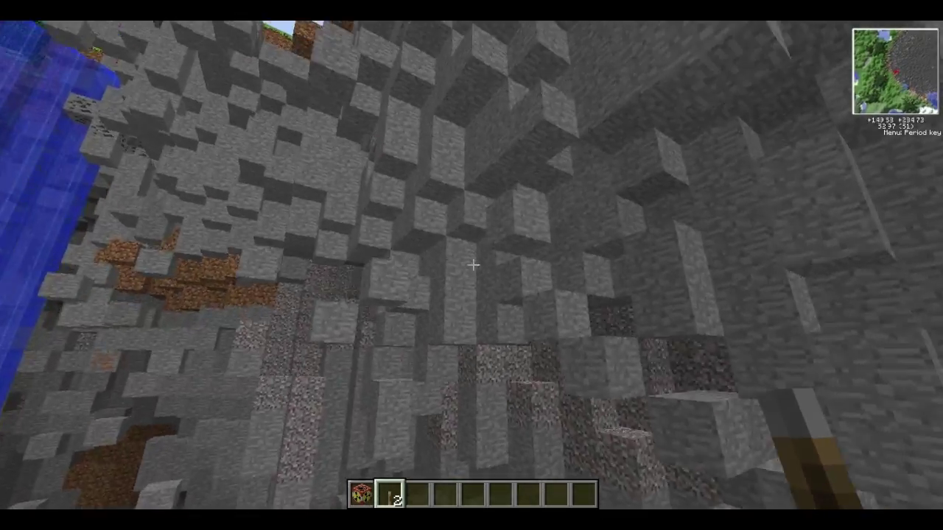
{"action": "key", "text": "w"}
{"action": "key", "text": "space"}
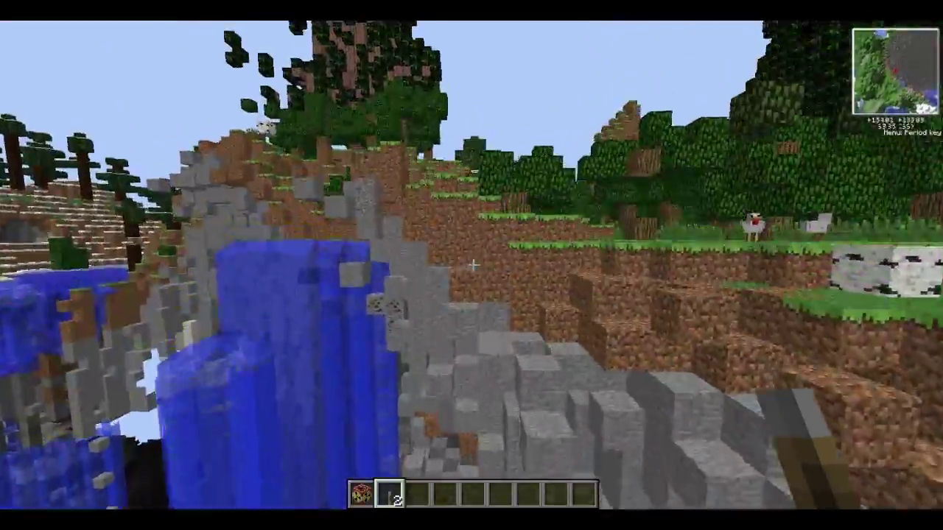
Rise above the rim beside the waterfall and move out over the edge to view the whole crater from above.
{"action": "key", "text": "w"}
{"action": "key", "text": "space"}
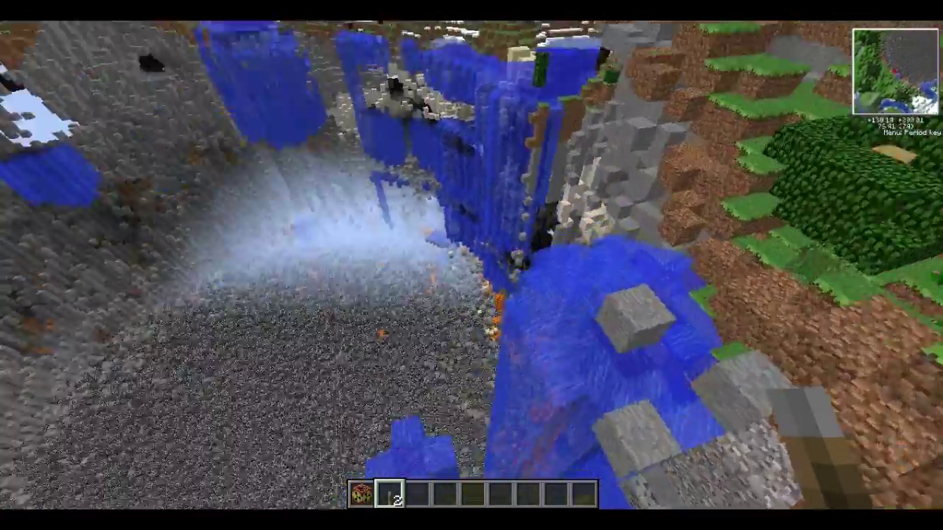
{"action": "key", "text": "w"}
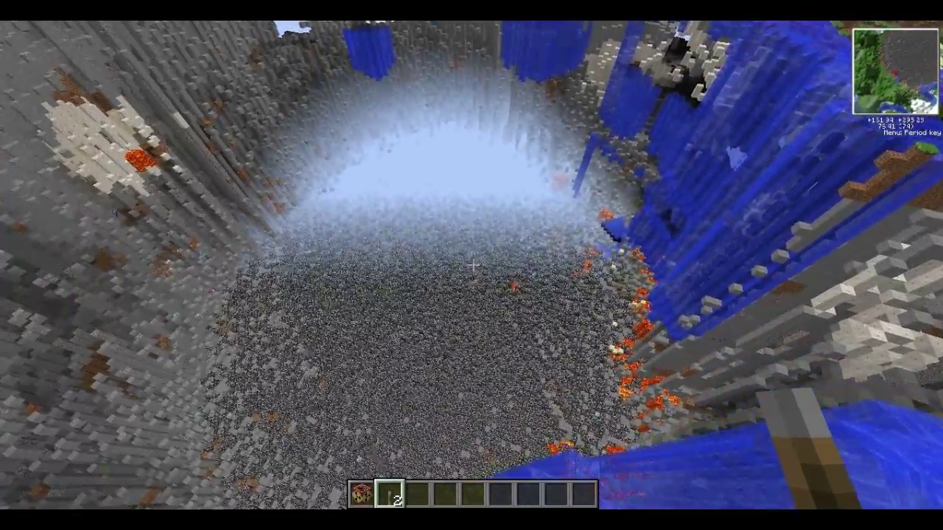